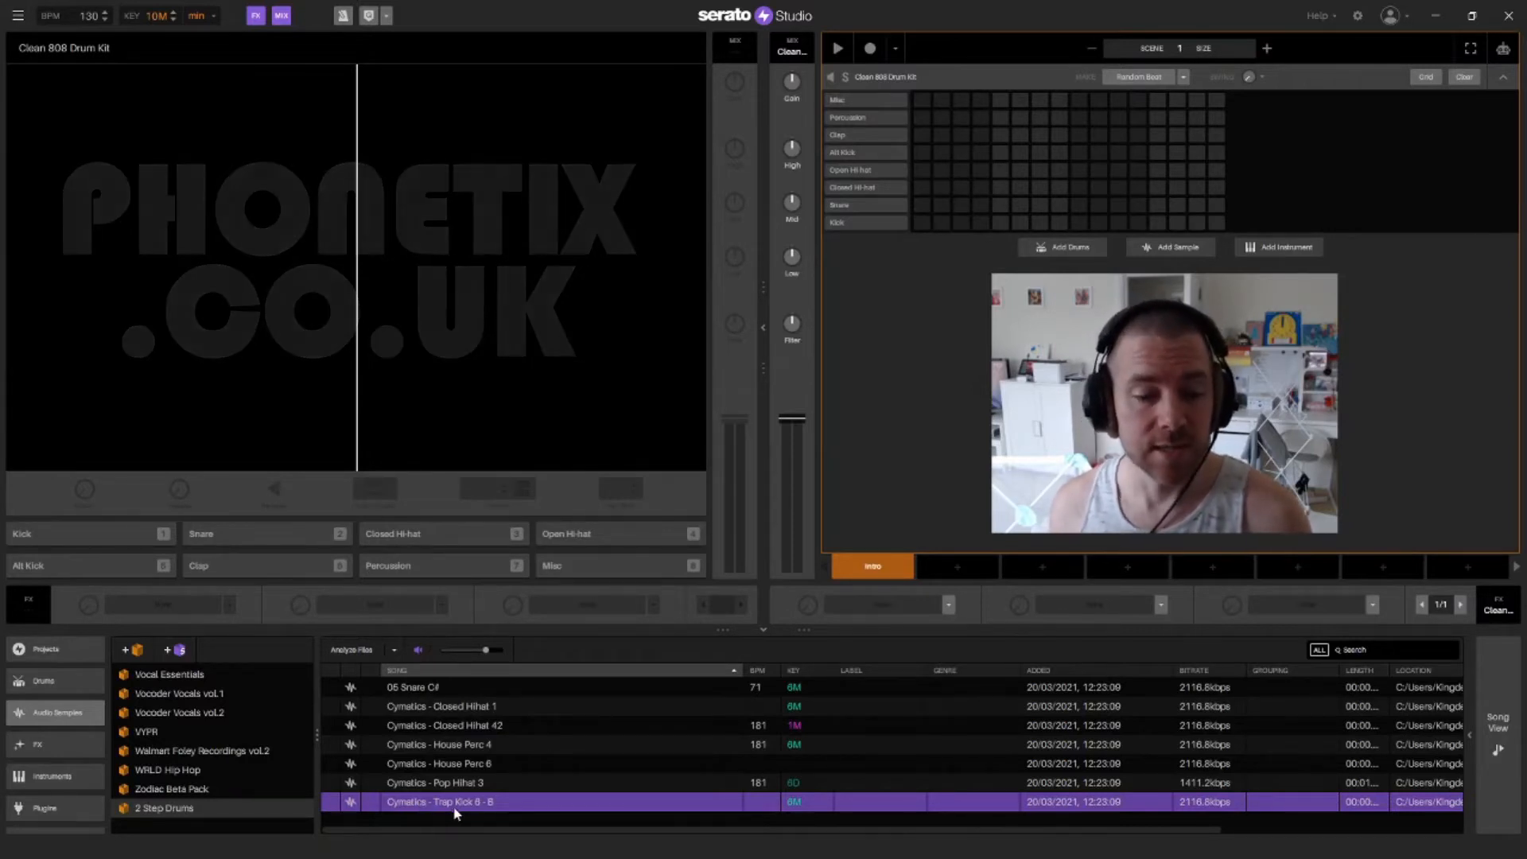
Load Cymatics - Trap Kick 6 - B onto drum pad 1 and move its start cue to the kick's transient, auditioning the pad
{"action": "left_click_drag", "start_coordinate": [462, 806], "coordinate": [102, 543]}
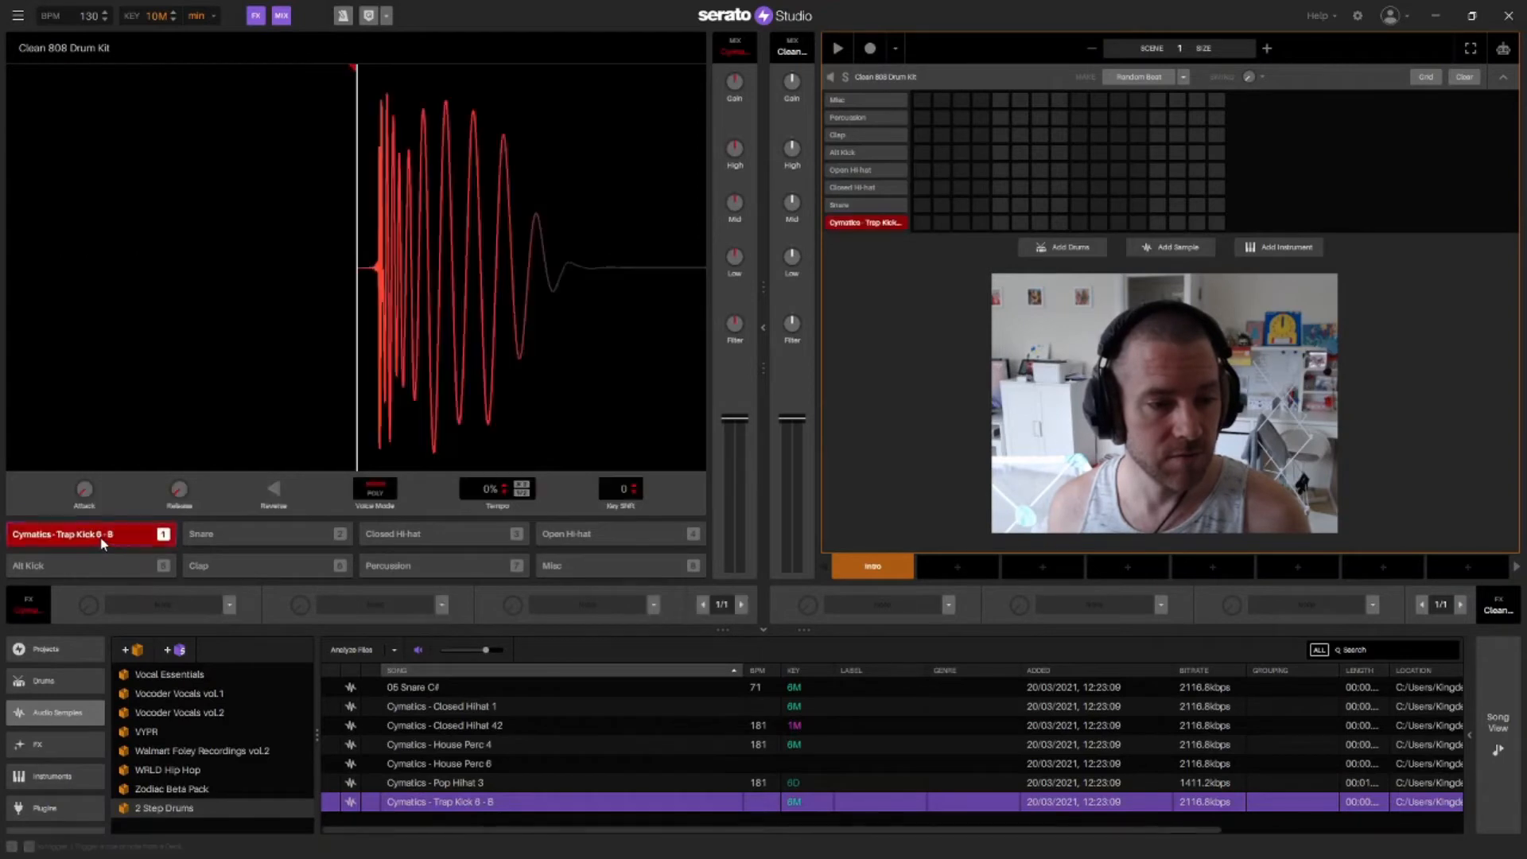
{"action": "left_click", "coordinate": [102, 544]}
{"action": "left_click", "coordinate": [102, 544]}
{"action": "left_click", "coordinate": [102, 544]}
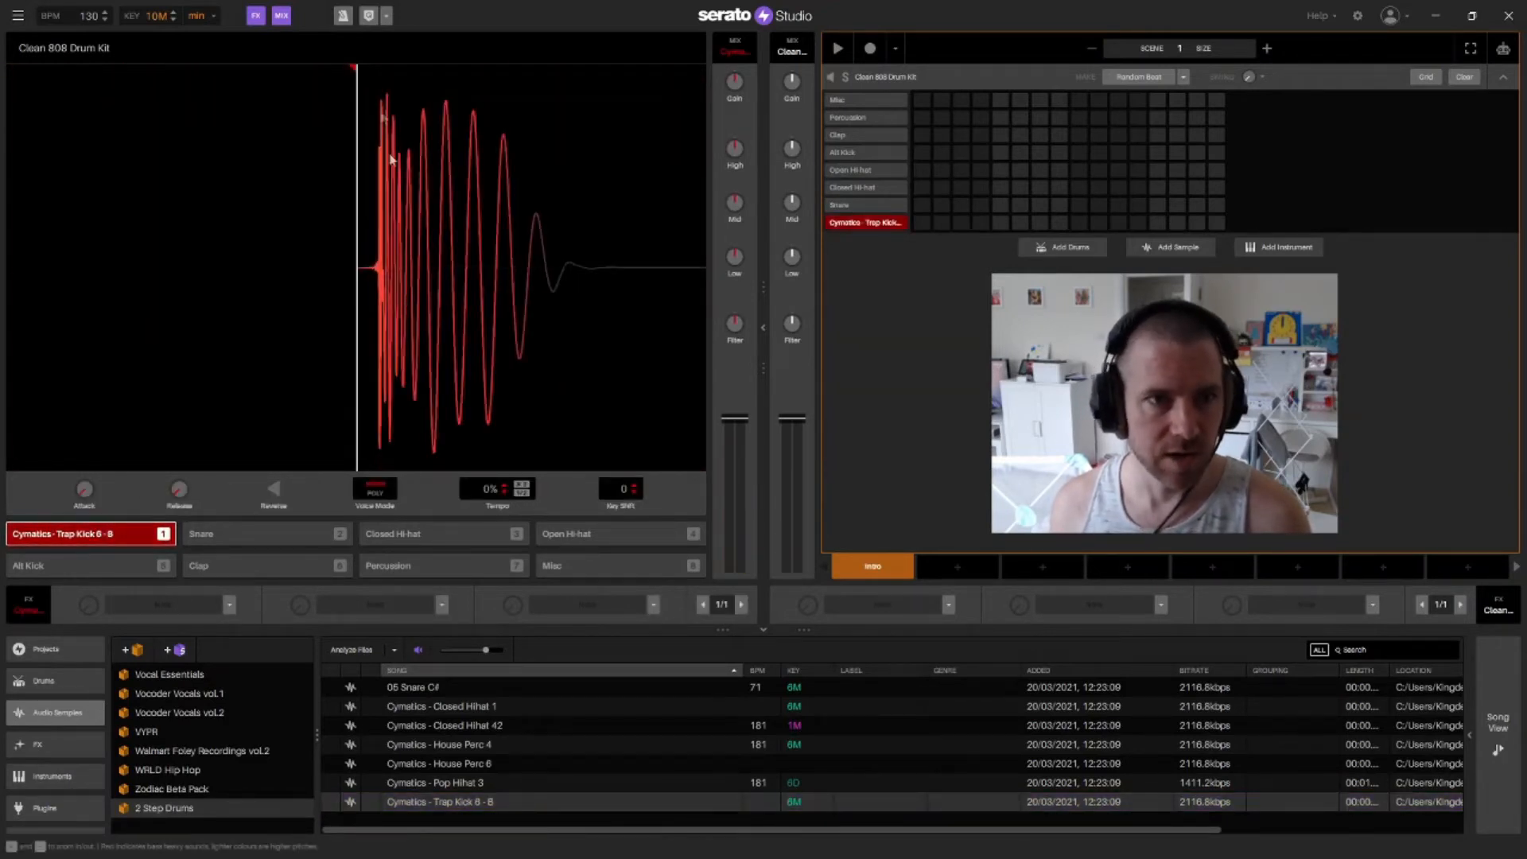
{"action": "left_click_drag", "start_coordinate": [355, 71], "coordinate": [375, 74]}
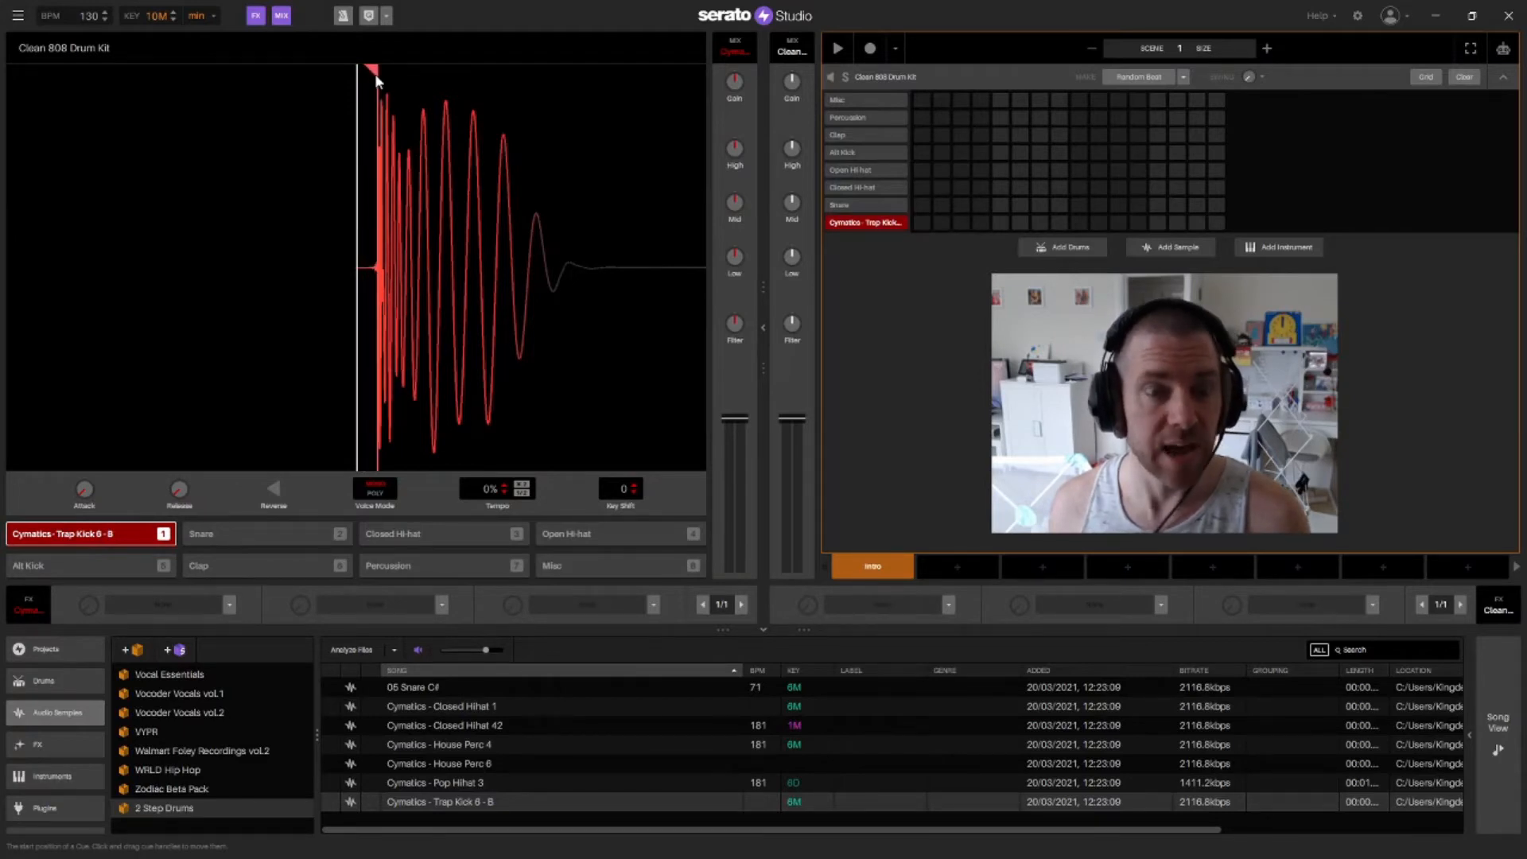
{"action": "left_click", "coordinate": [105, 533]}
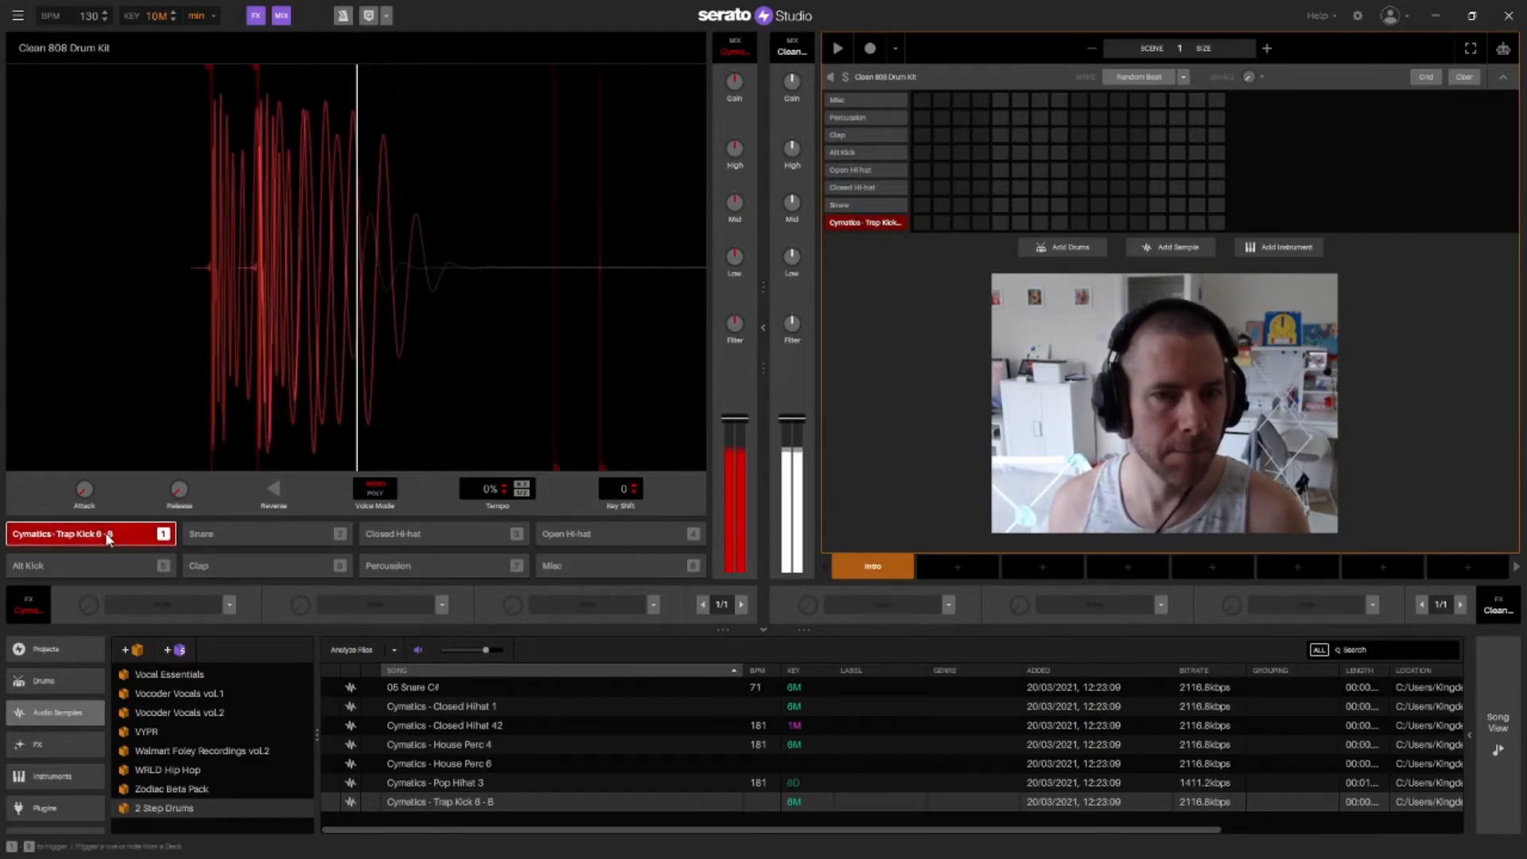
Load Trap Kick 6 - B onto pad 2, trim its start to the transient, adjust its release and lower its gain
{"action": "left_click_drag", "start_coordinate": [461, 805], "coordinate": [256, 535]}
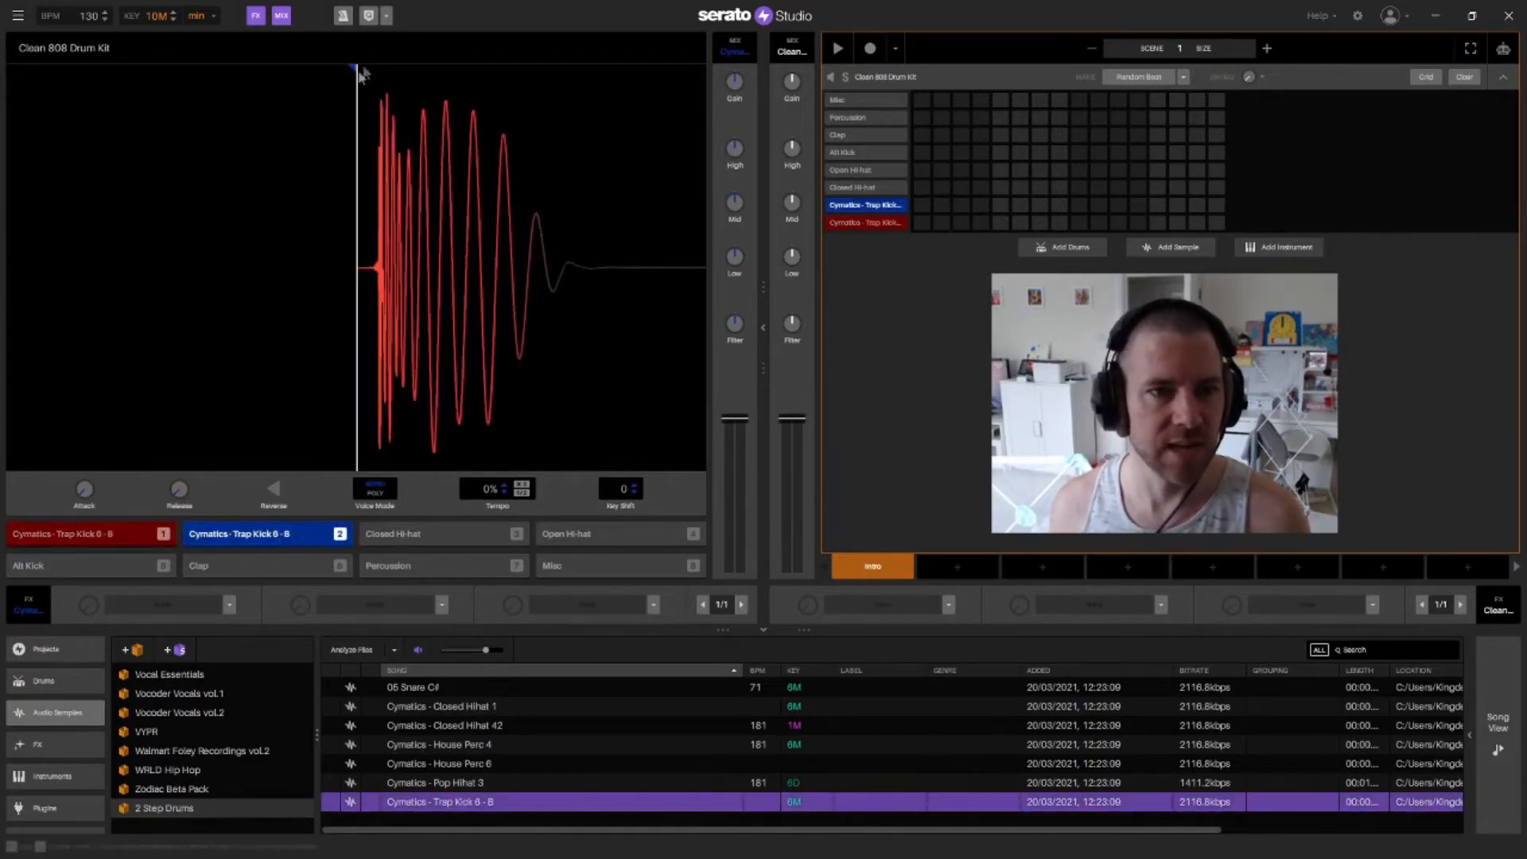
{"action": "left_click_drag", "start_coordinate": [356, 68], "coordinate": [374, 73]}
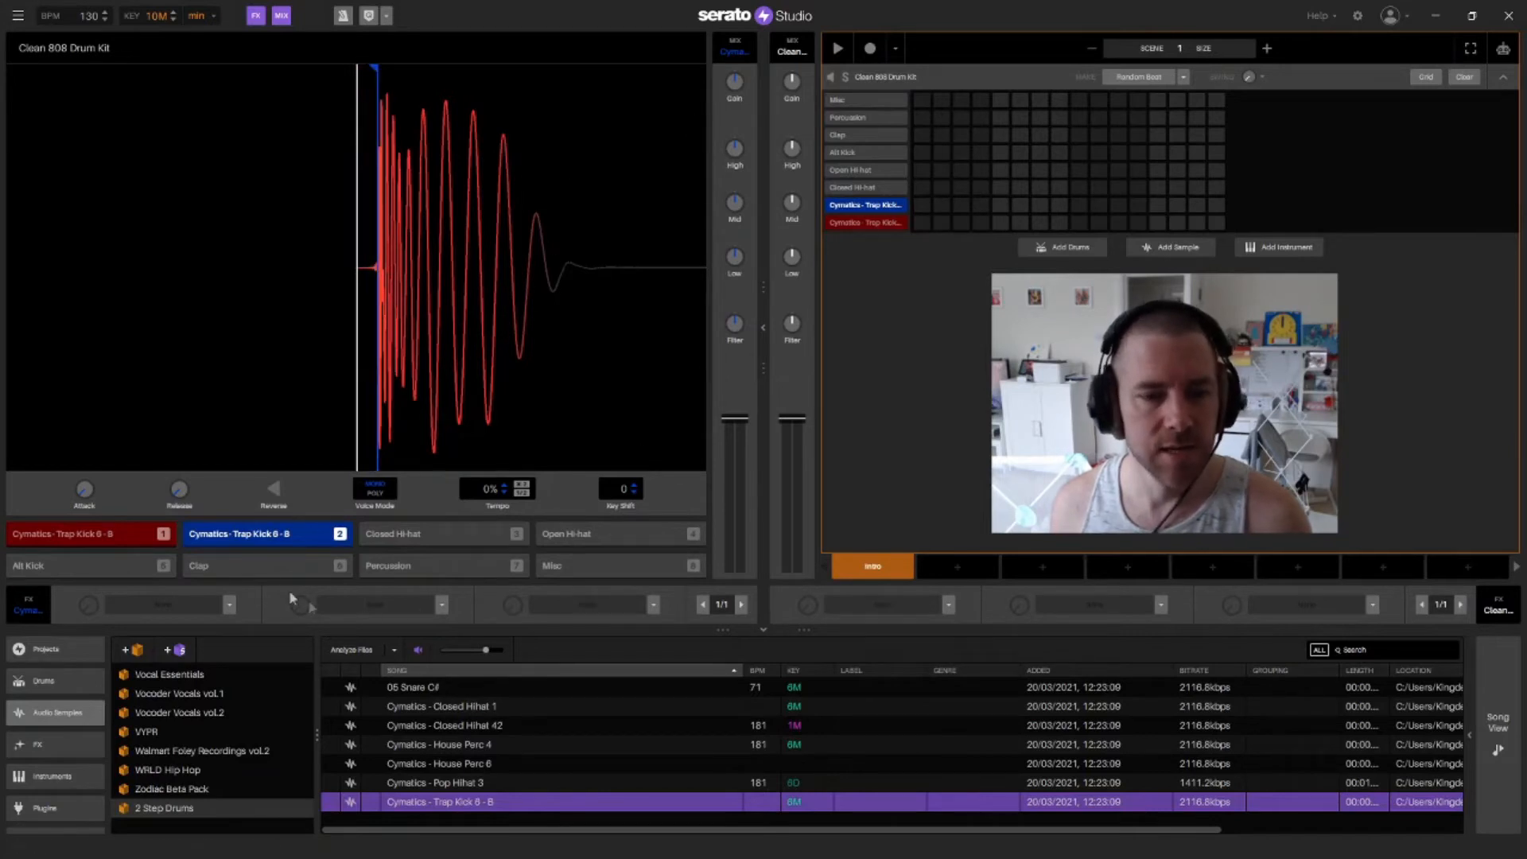
{"action": "left_click_drag", "start_coordinate": [182, 493], "coordinate": [182, 465]}
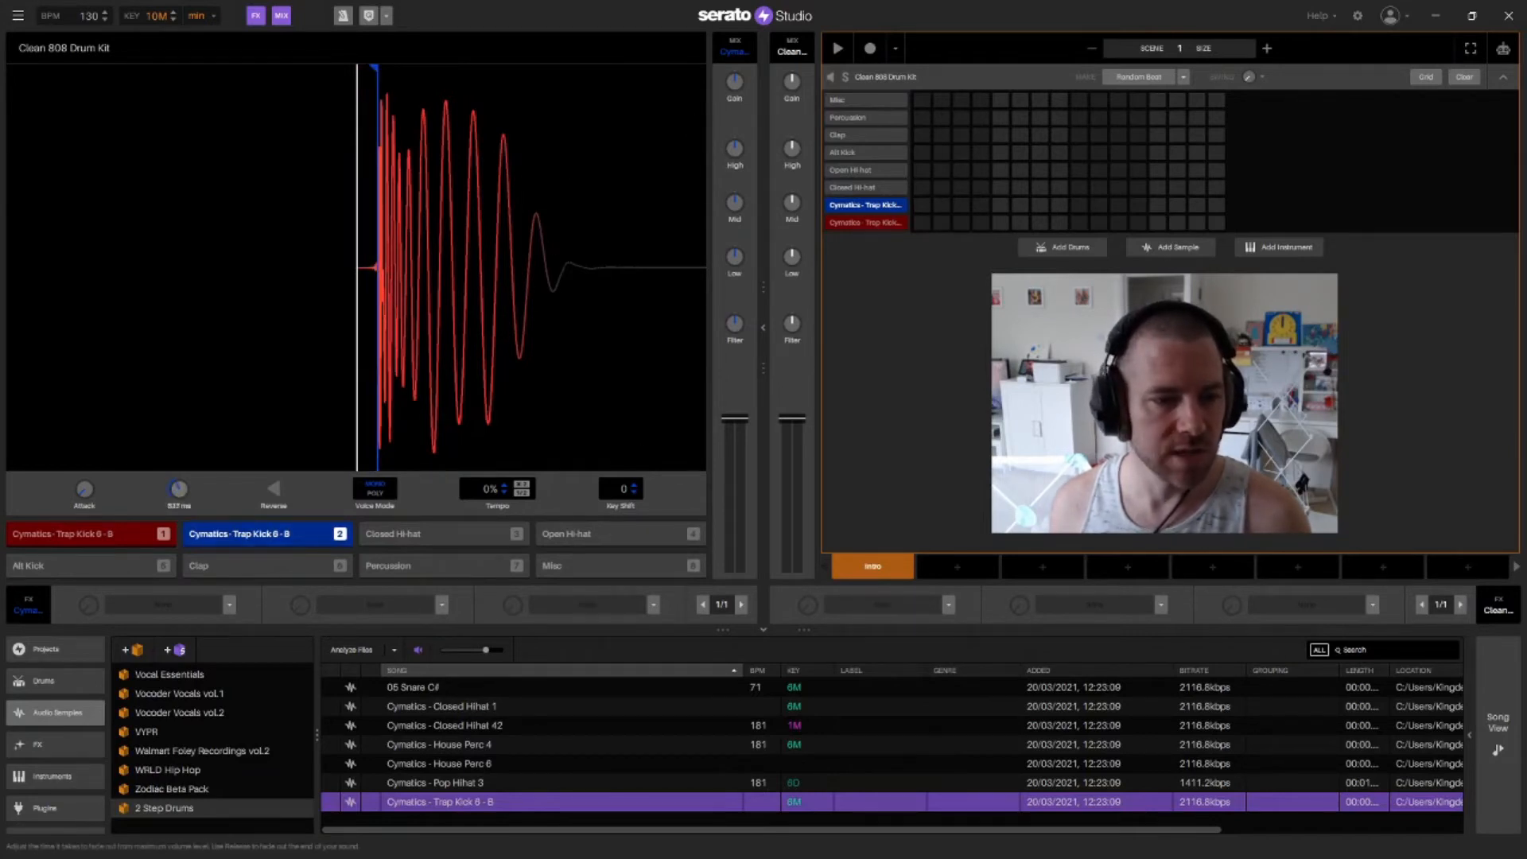
{"action": "left_click_drag", "start_coordinate": [727, 90], "coordinate": [727, 107]}
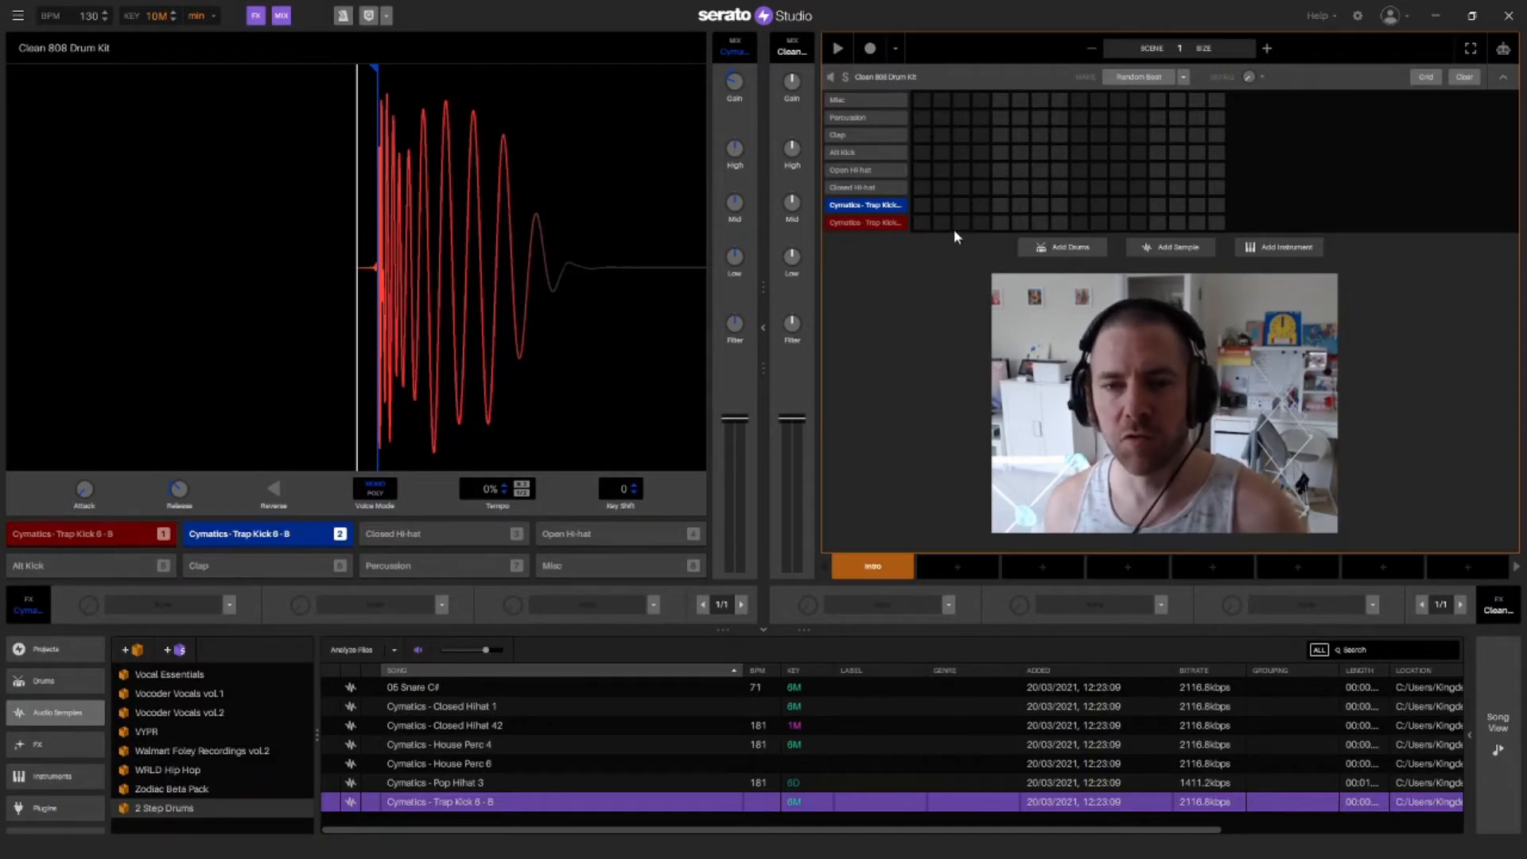
Program the pad 1 kick on steps 1, 5, 9 and 13 and play the pattern
{"action": "left_click", "coordinate": [922, 222]}
{"action": "left_click", "coordinate": [1001, 223]}
{"action": "left_click", "coordinate": [1078, 223]}
{"action": "left_click", "coordinate": [1157, 222]}
{"action": "key", "text": "space"}
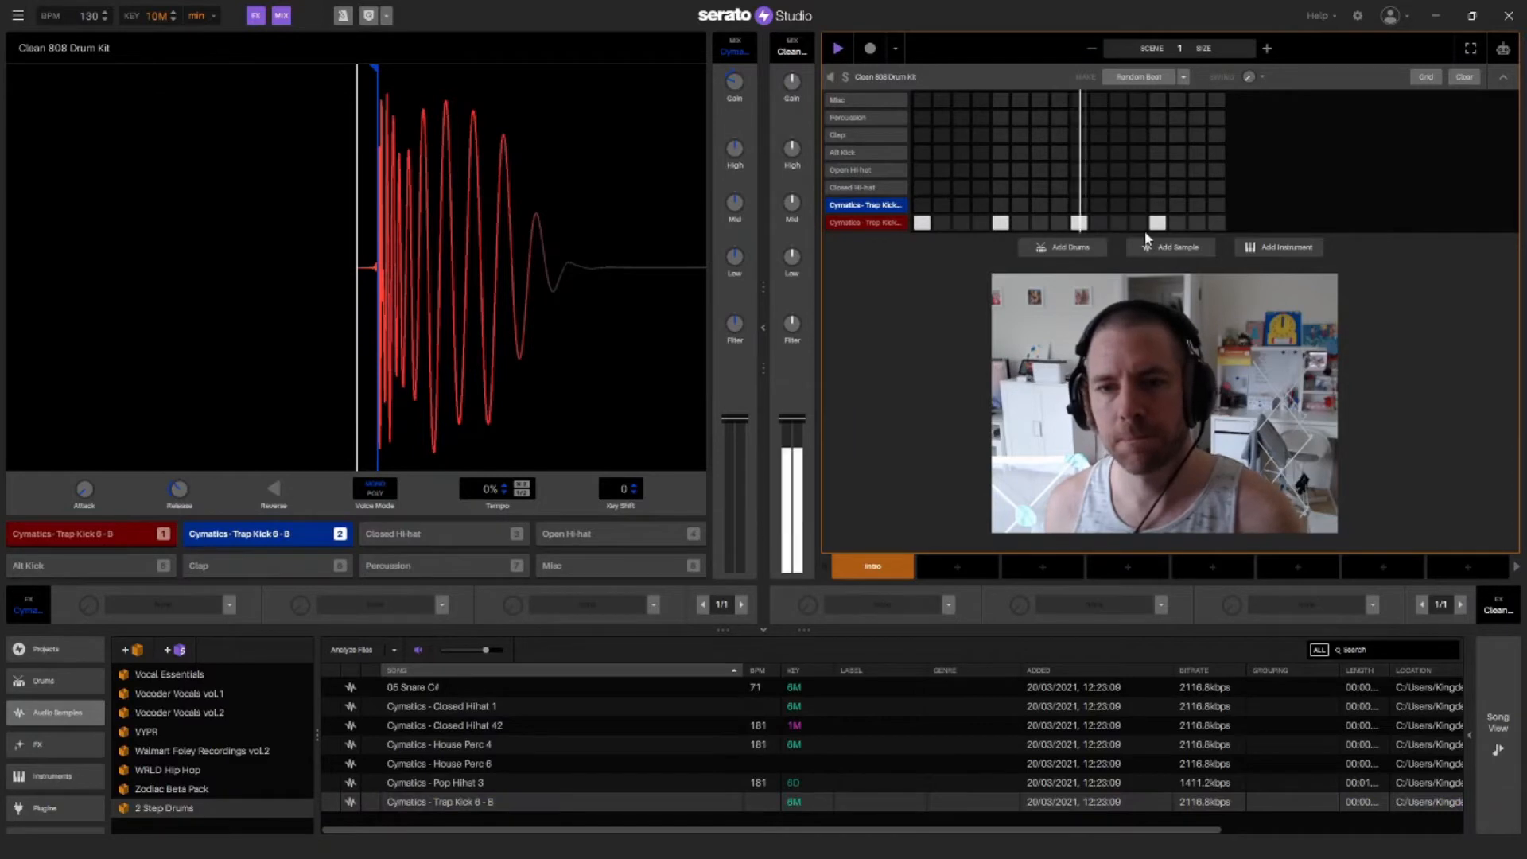
Remove the pad 1 kick hits on steps 5, 9 and 13, and add one on step 11
{"action": "left_click", "coordinate": [1158, 223]}
{"action": "left_click", "coordinate": [1078, 223]}
{"action": "left_click", "coordinate": [1001, 223]}
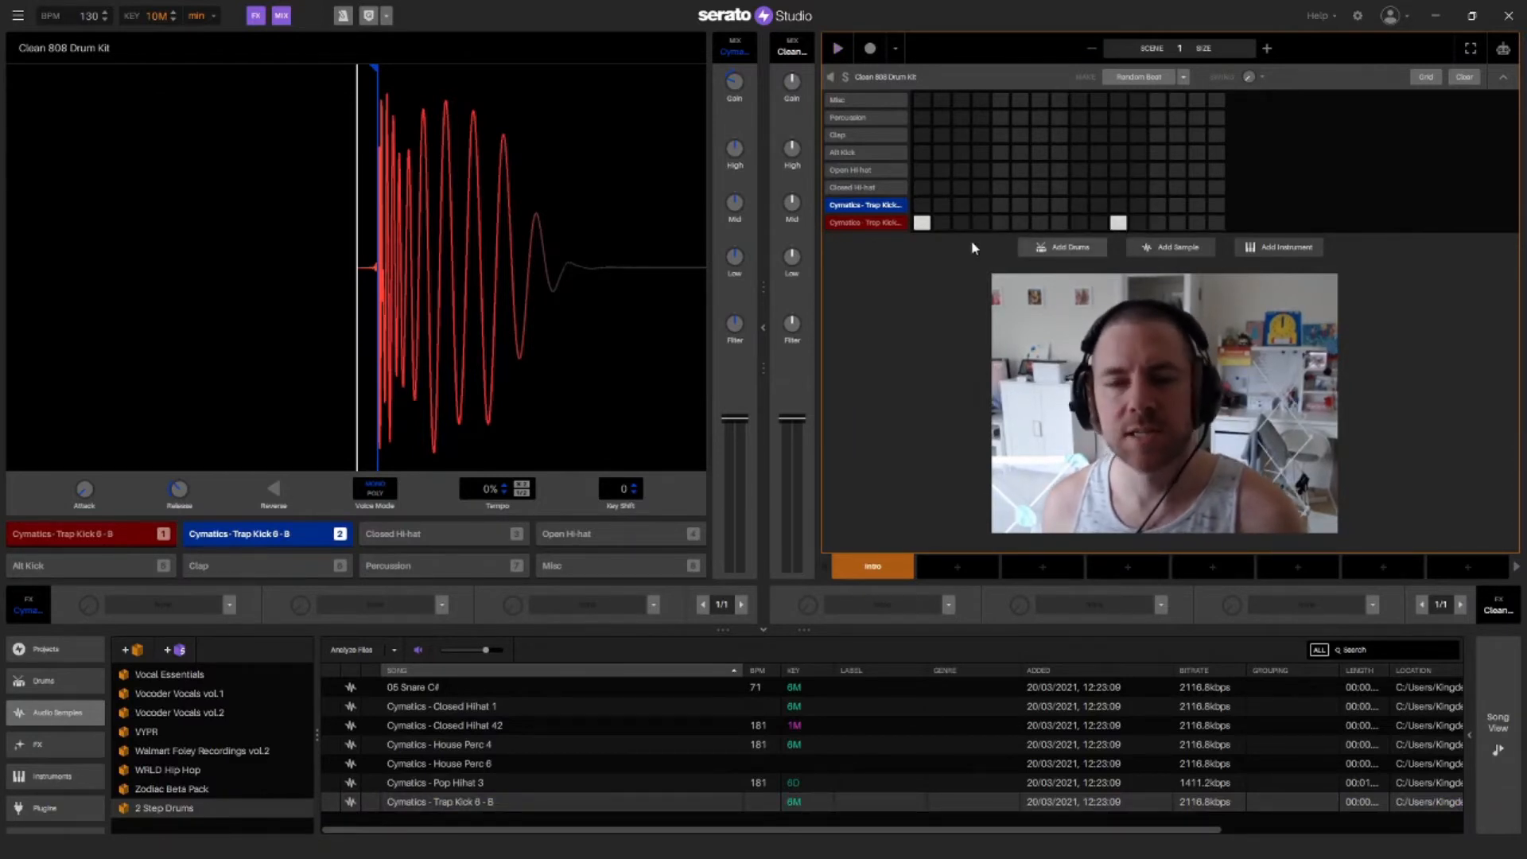
Add pad 2 kick hits on steps 4 and 10 and play back the pattern
{"action": "left_click", "coordinate": [981, 206]}
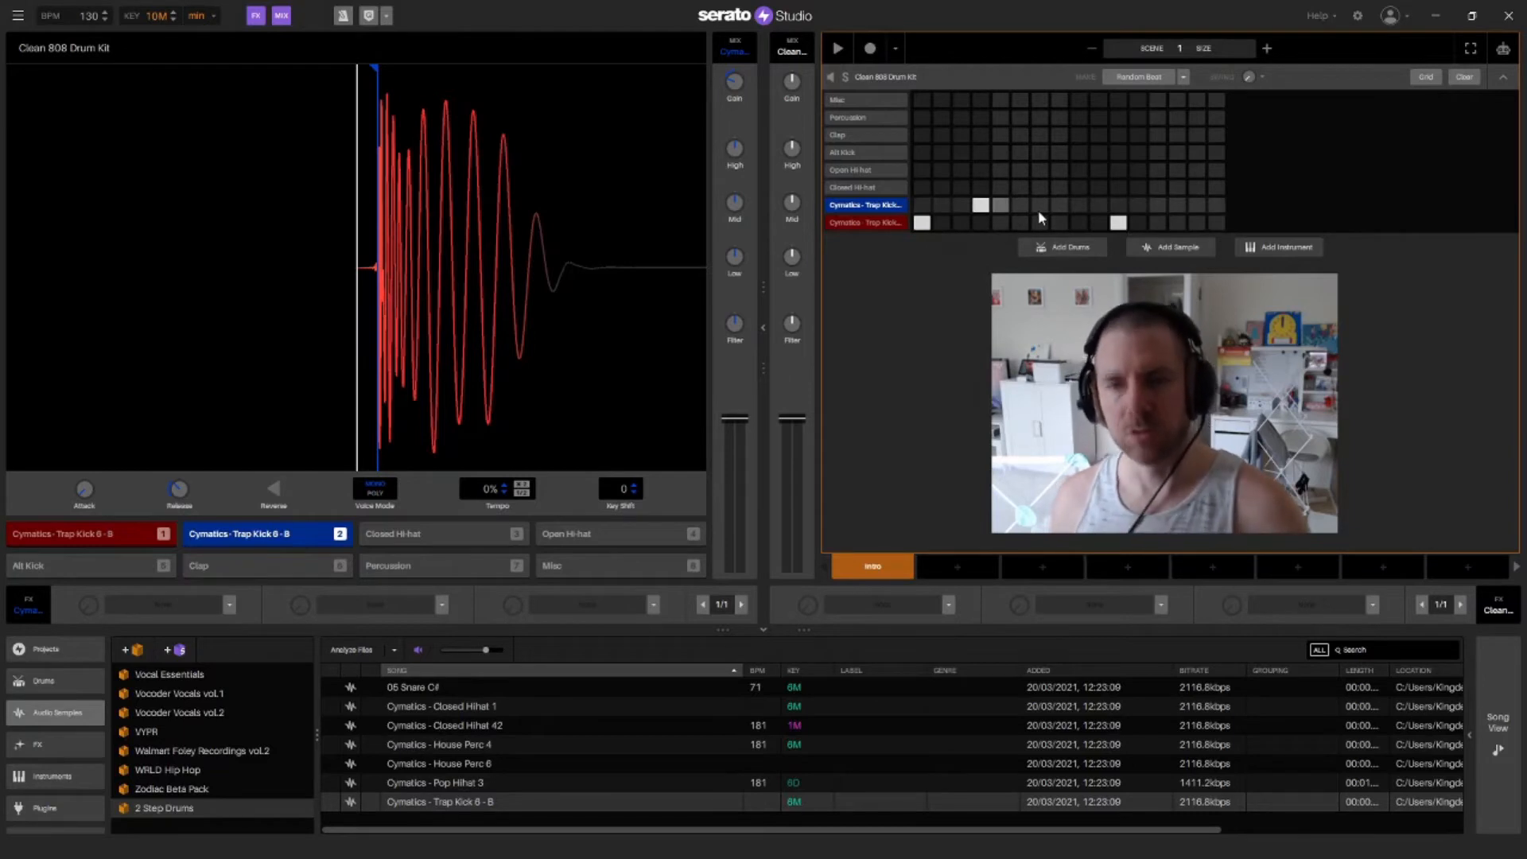
{"action": "left_click", "coordinate": [1100, 206]}
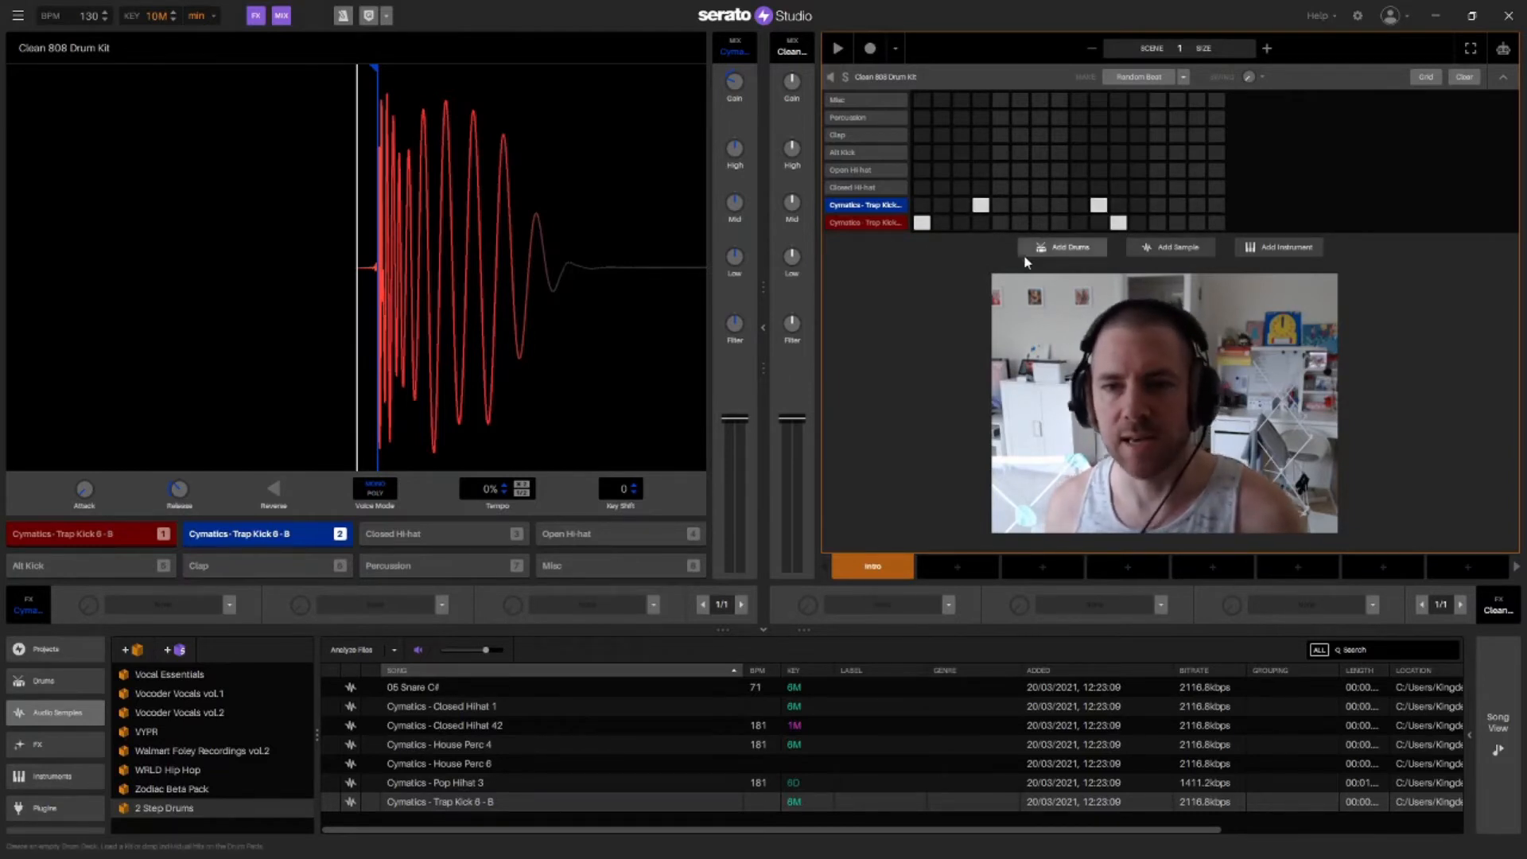
{"action": "key", "text": "space"}
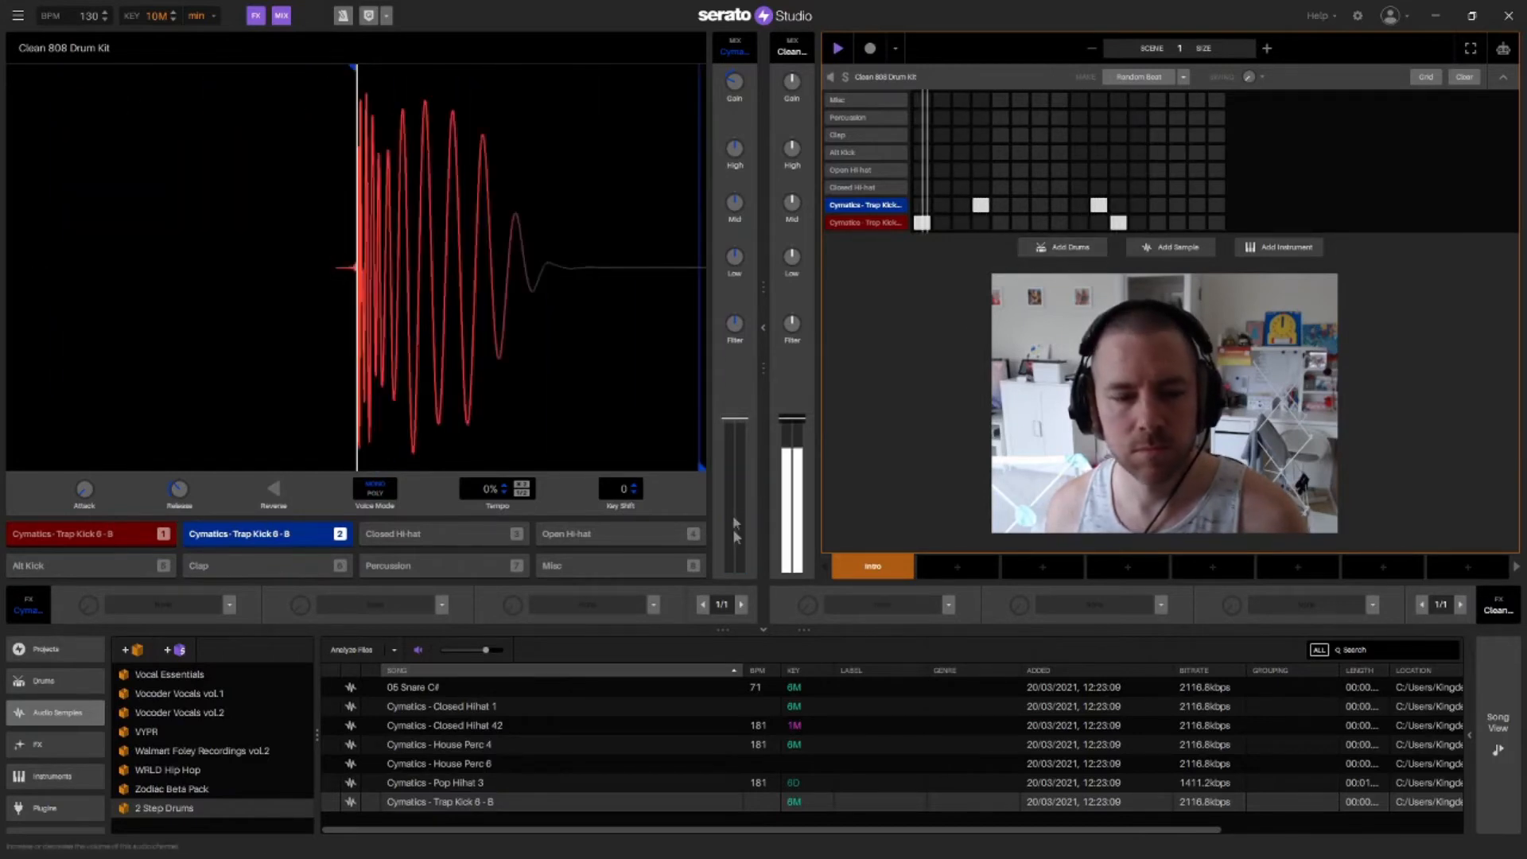
{"action": "key", "text": "space"}
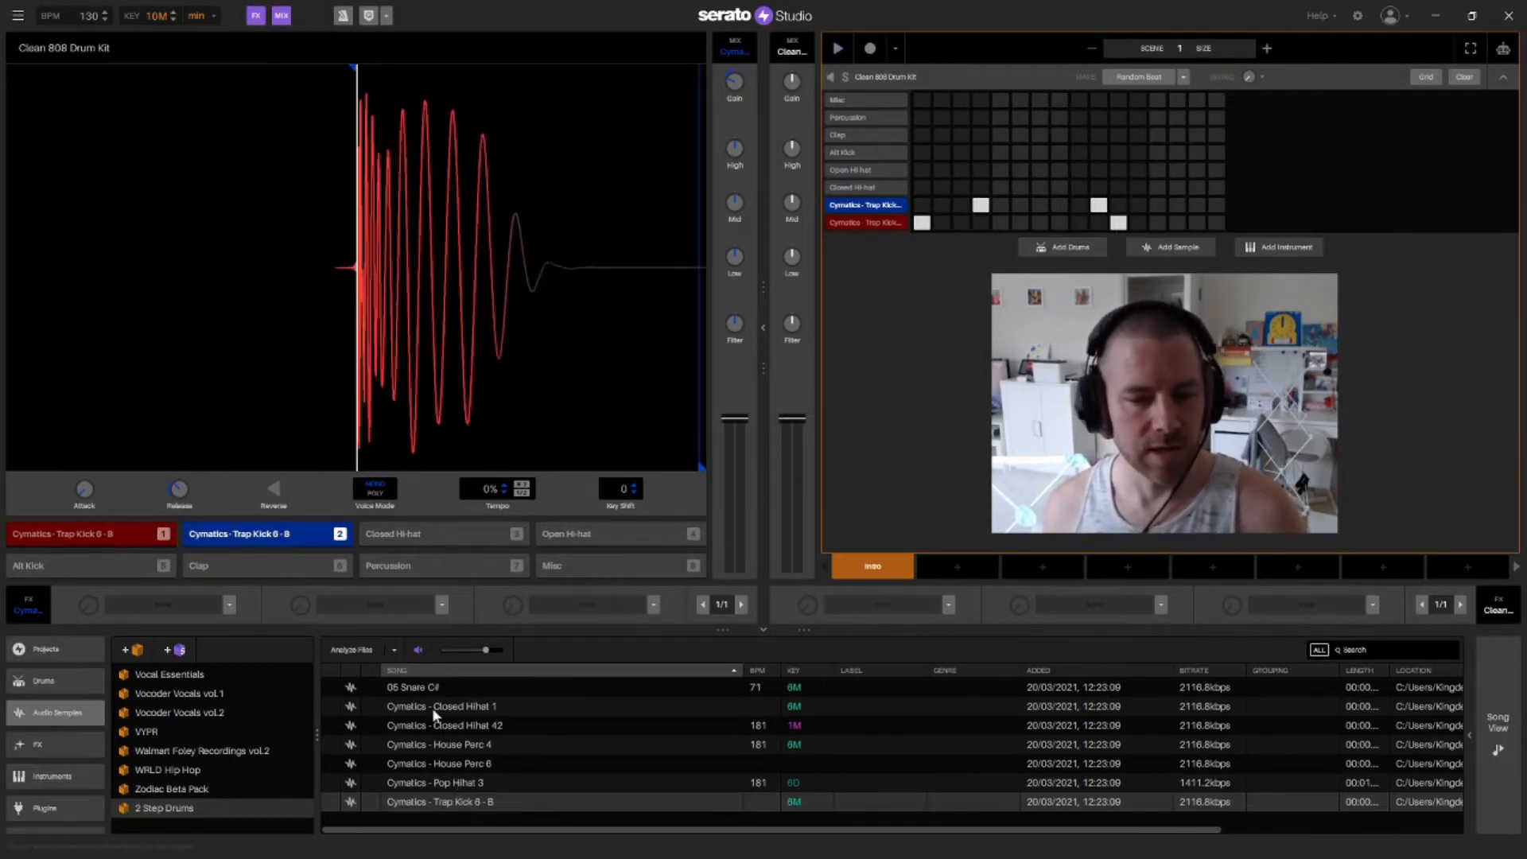
Load 05 Snare C# onto pad 3 and insert Drums Reverb in its third effect slot
{"action": "left_click_drag", "start_coordinate": [425, 689], "coordinate": [436, 542]}
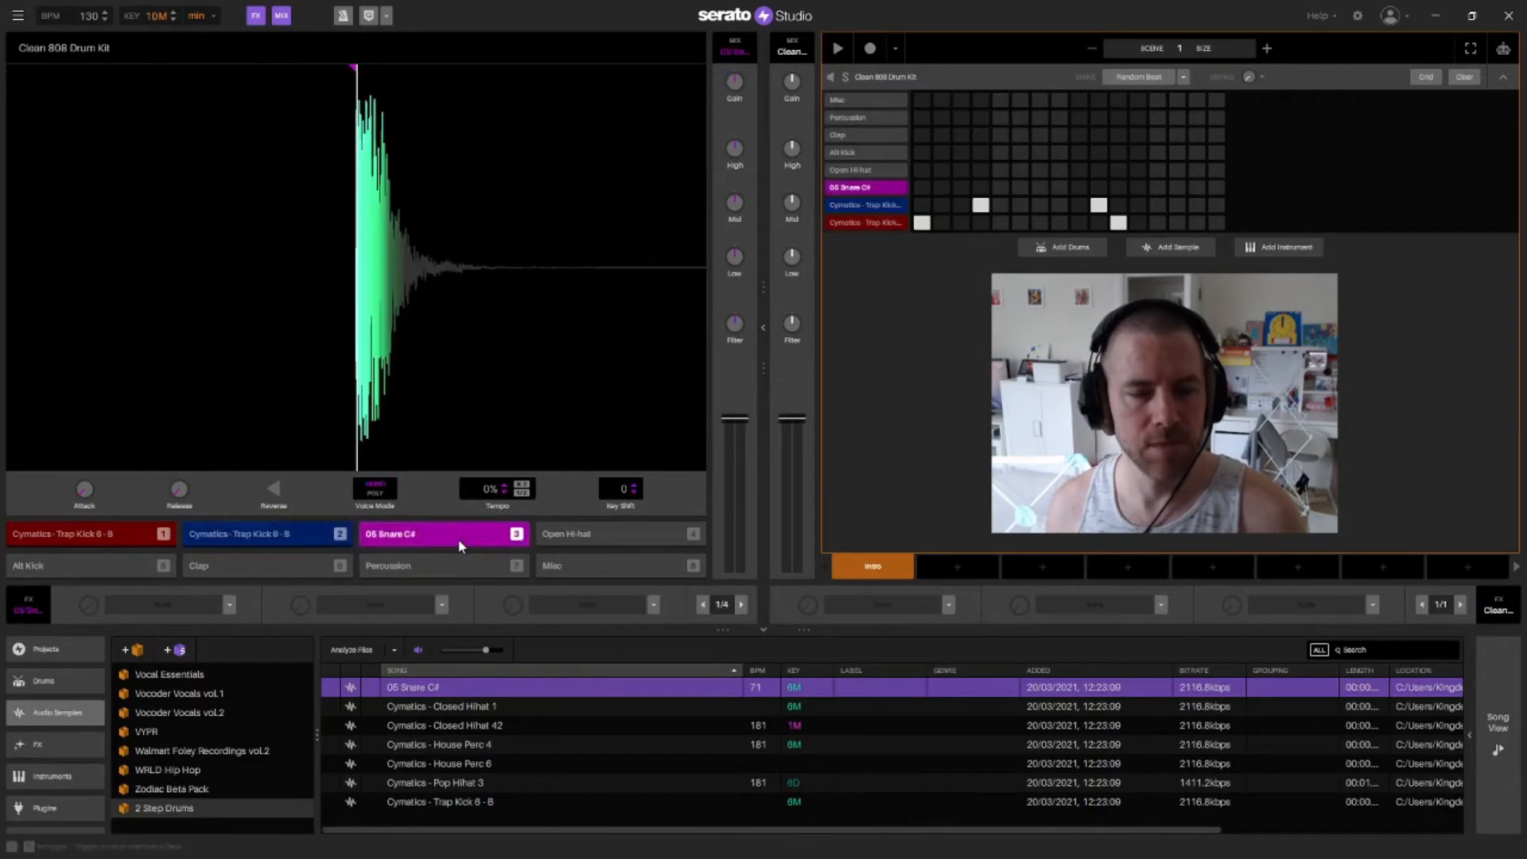
{"action": "left_click", "coordinate": [653, 604]}
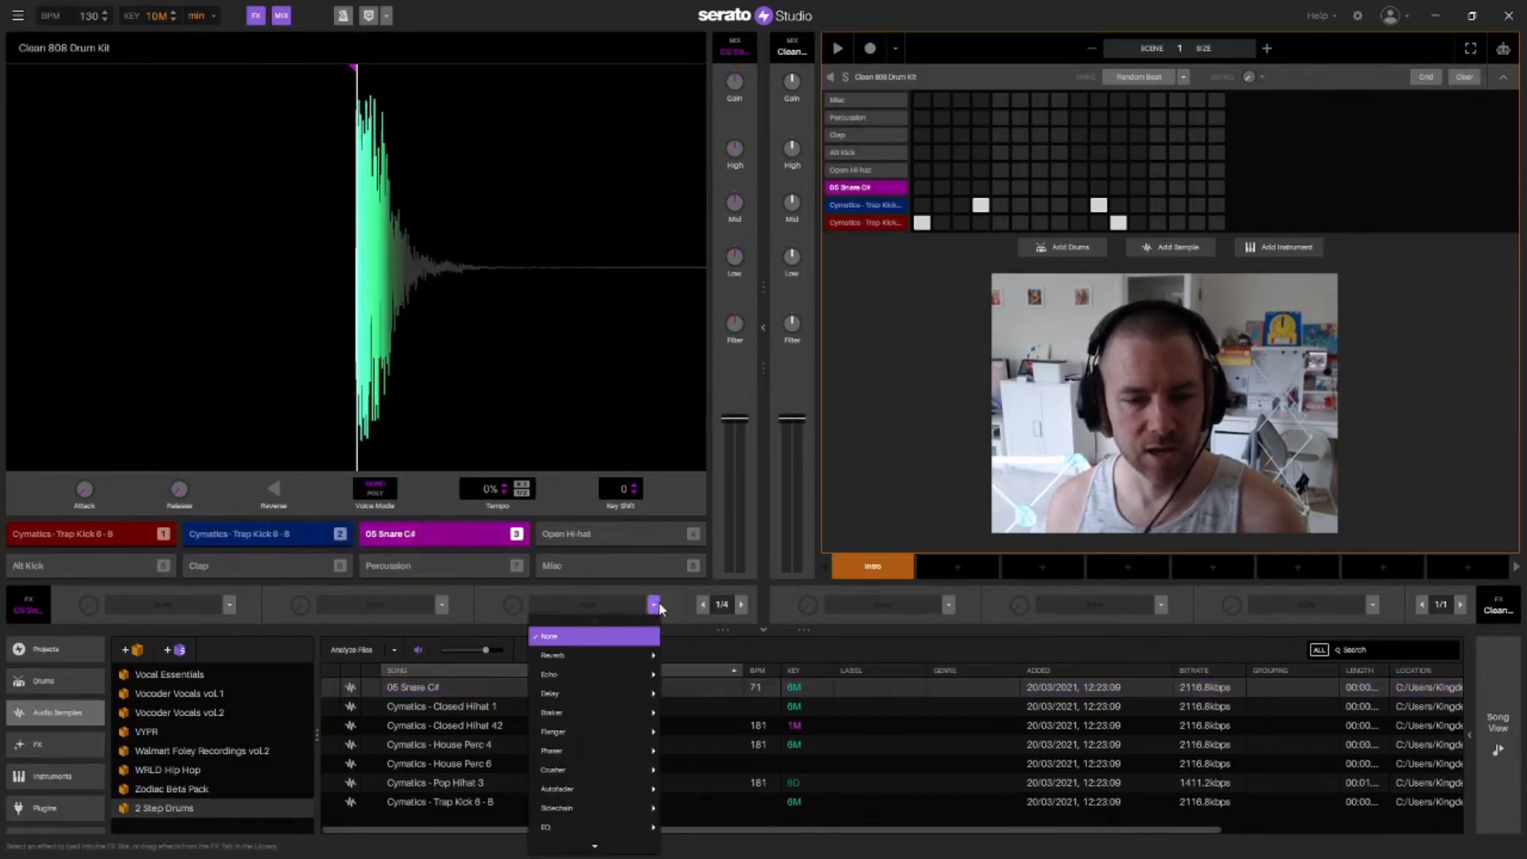
{"action": "mouse_move", "coordinate": [618, 654]}
{"action": "left_click", "coordinate": [695, 731]}
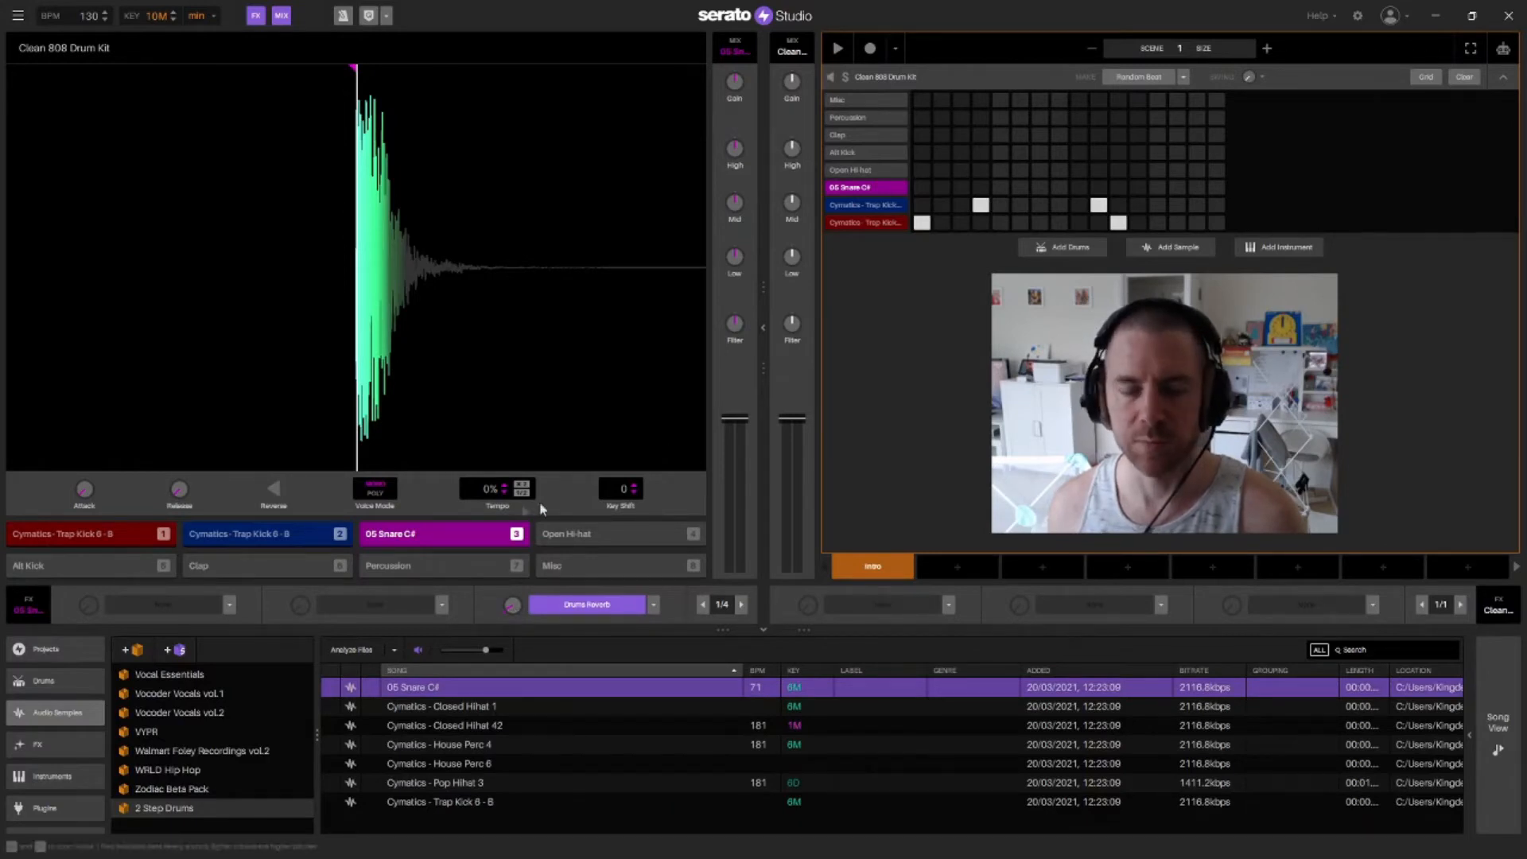
Place snare hits on steps 5 and 13 and play back the beat
{"action": "left_click", "coordinate": [1000, 187]}
{"action": "left_click", "coordinate": [1157, 186]}
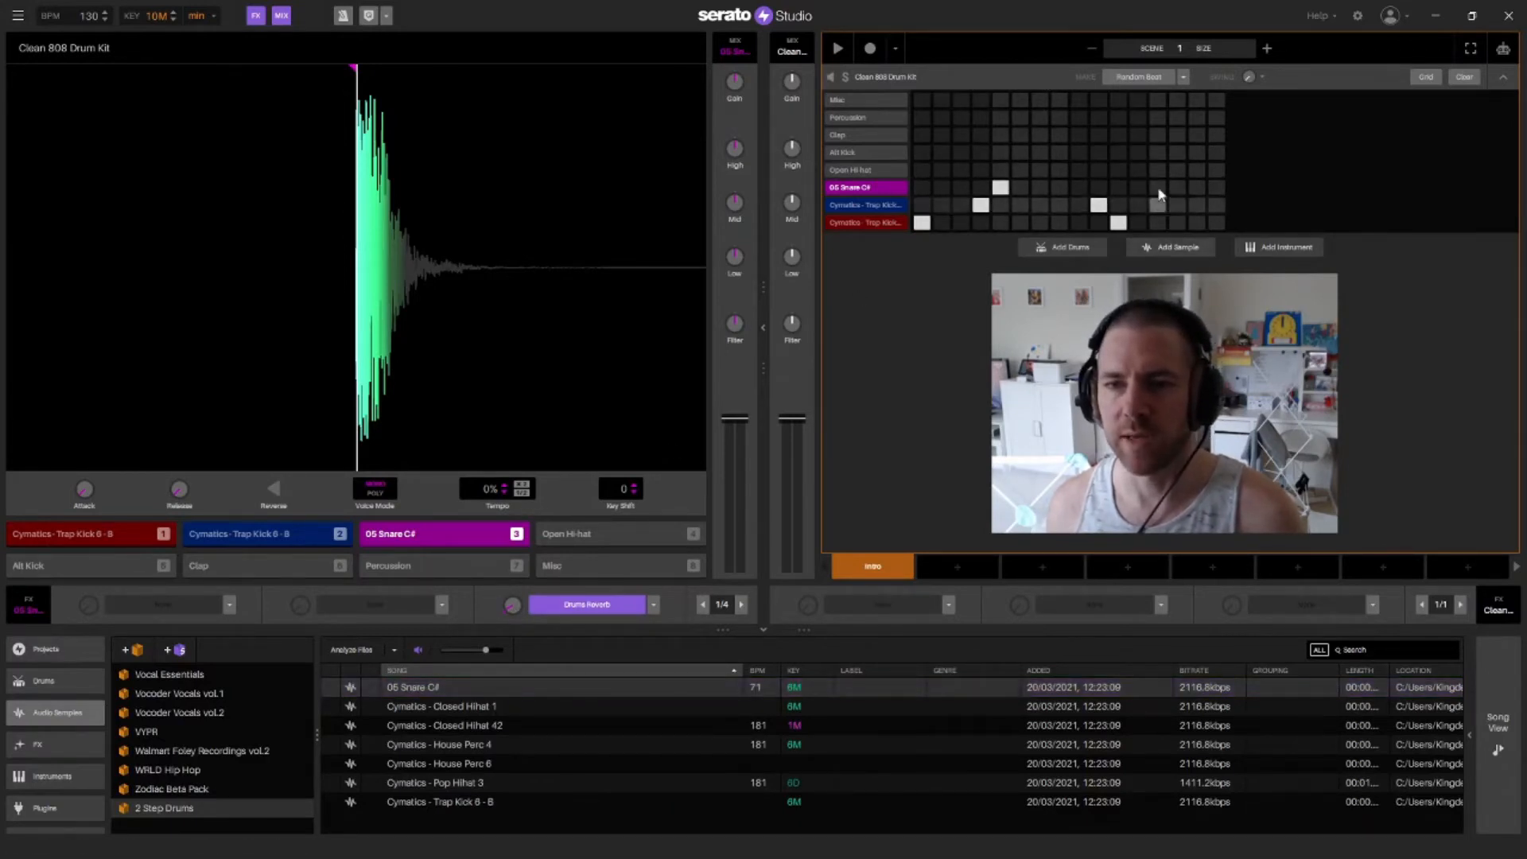
{"action": "key", "text": "space"}
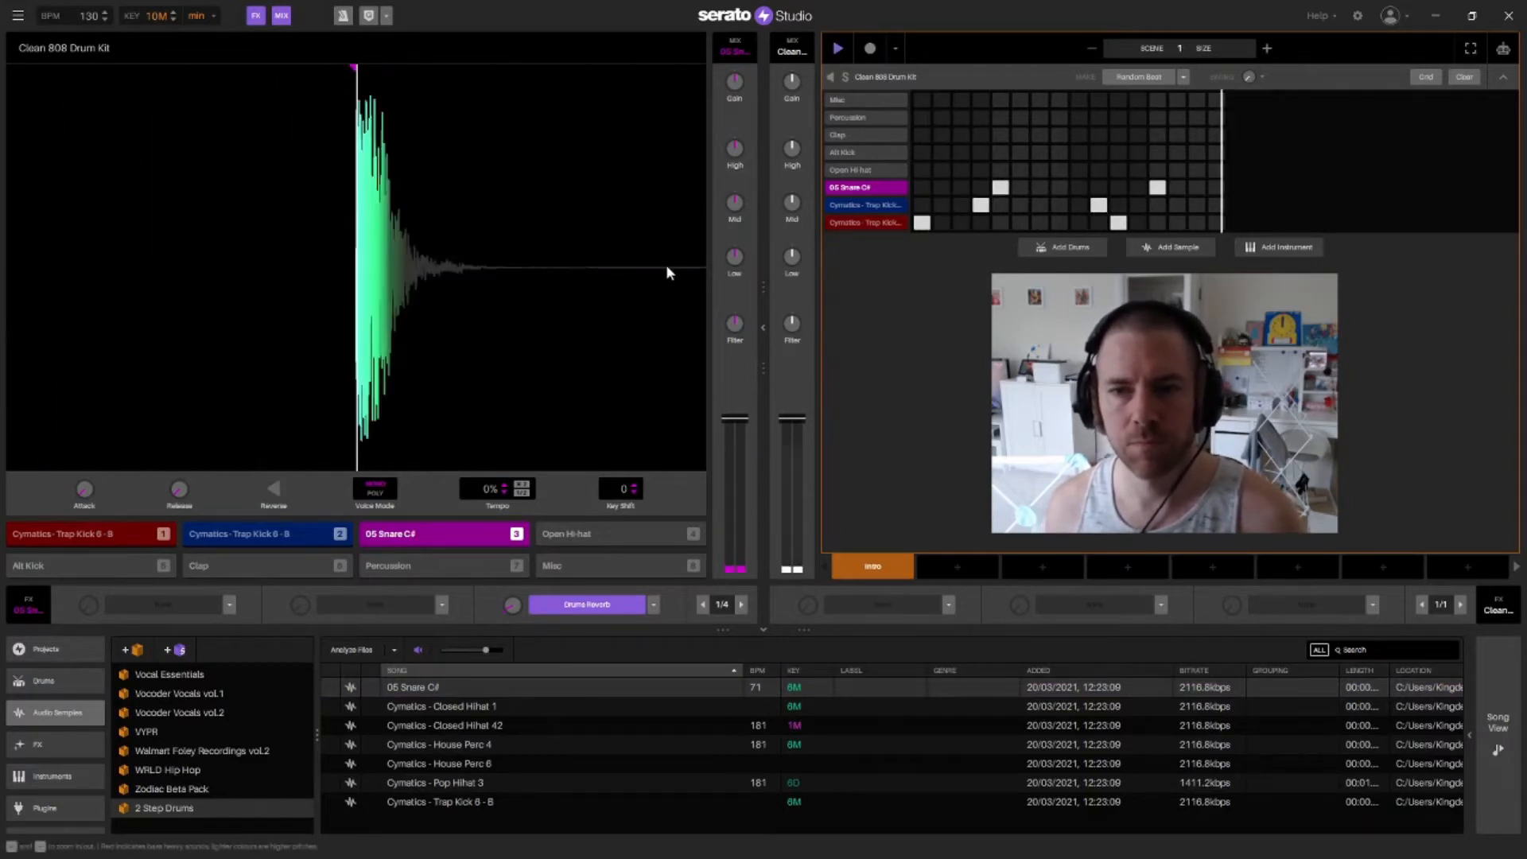
{"action": "key", "text": "space"}
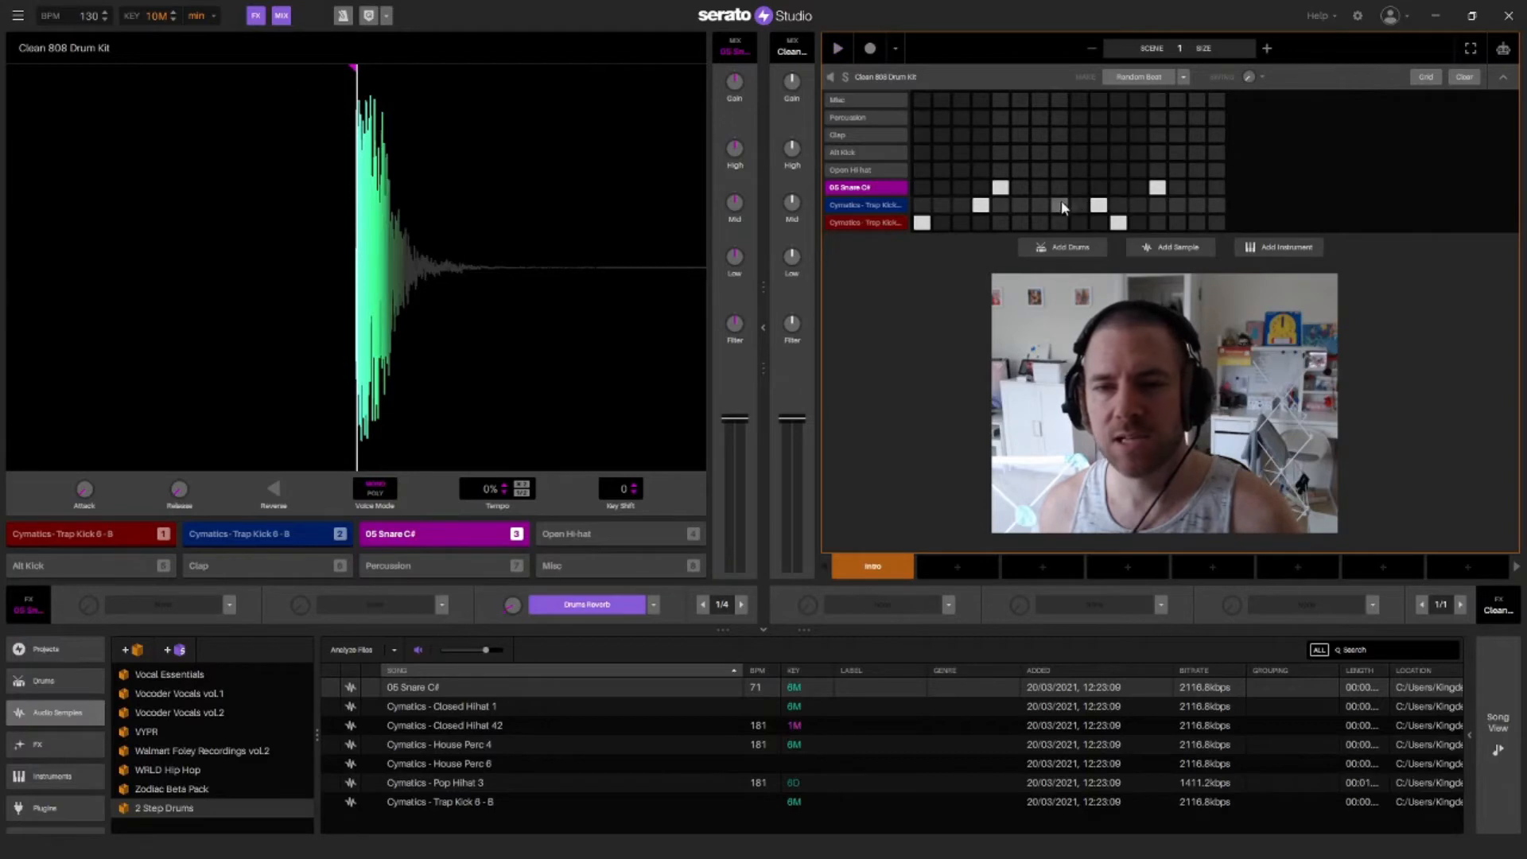
Try the snare hits on steps 4 and 15 instead and play the alternative pattern
{"action": "left_click", "coordinate": [1078, 187]}
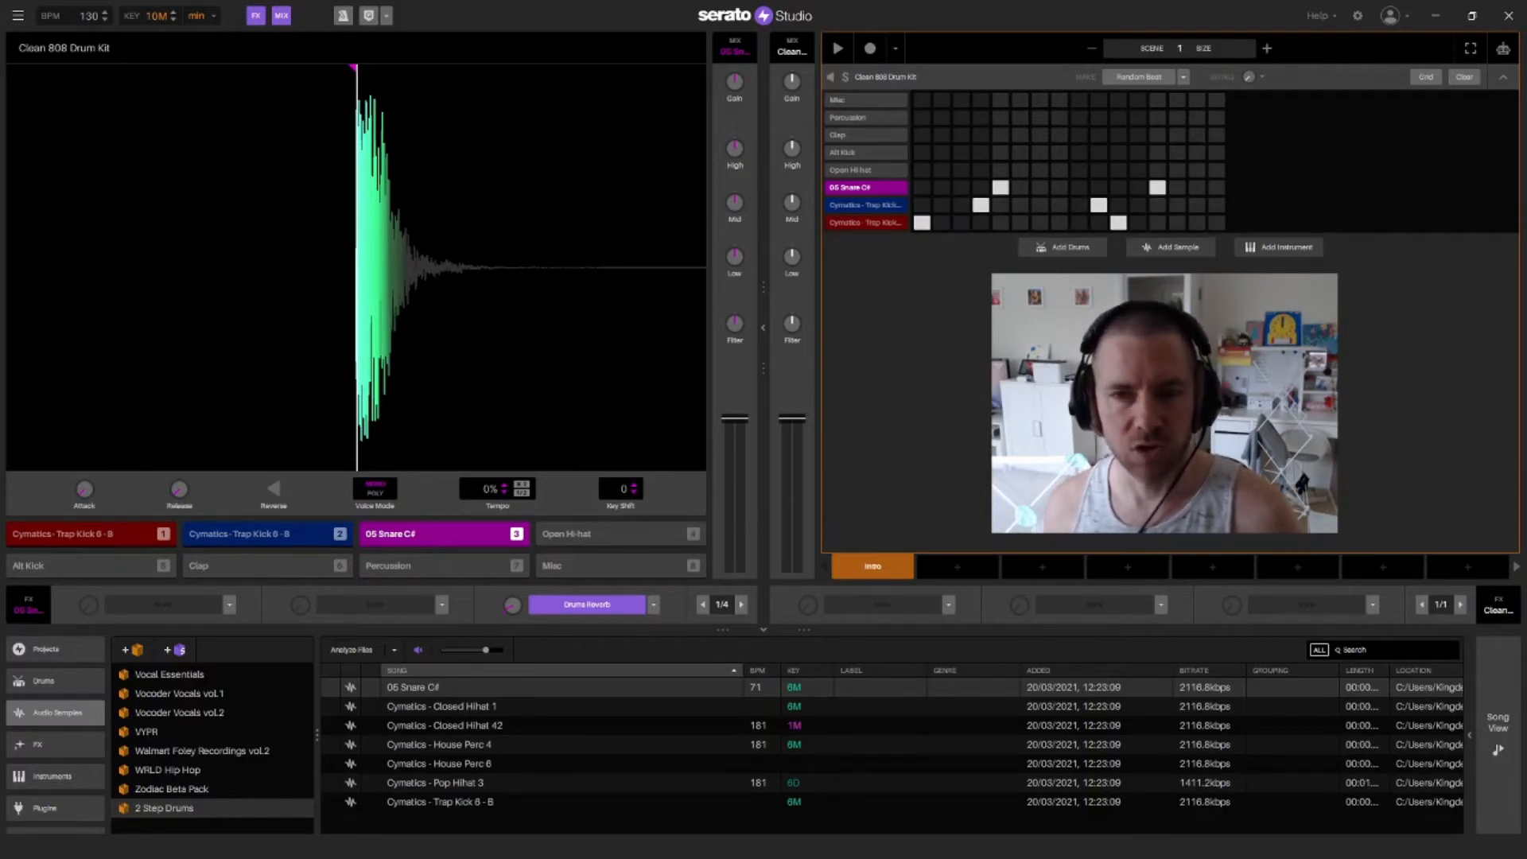
{"action": "mouse_move", "coordinate": [1177, 190]}
{"action": "left_mouse_down"}
{"action": "mouse_move", "coordinate": [1196, 190]}
{"action": "mouse_move", "coordinate": [1157, 191]}
{"action": "left_mouse_up"}
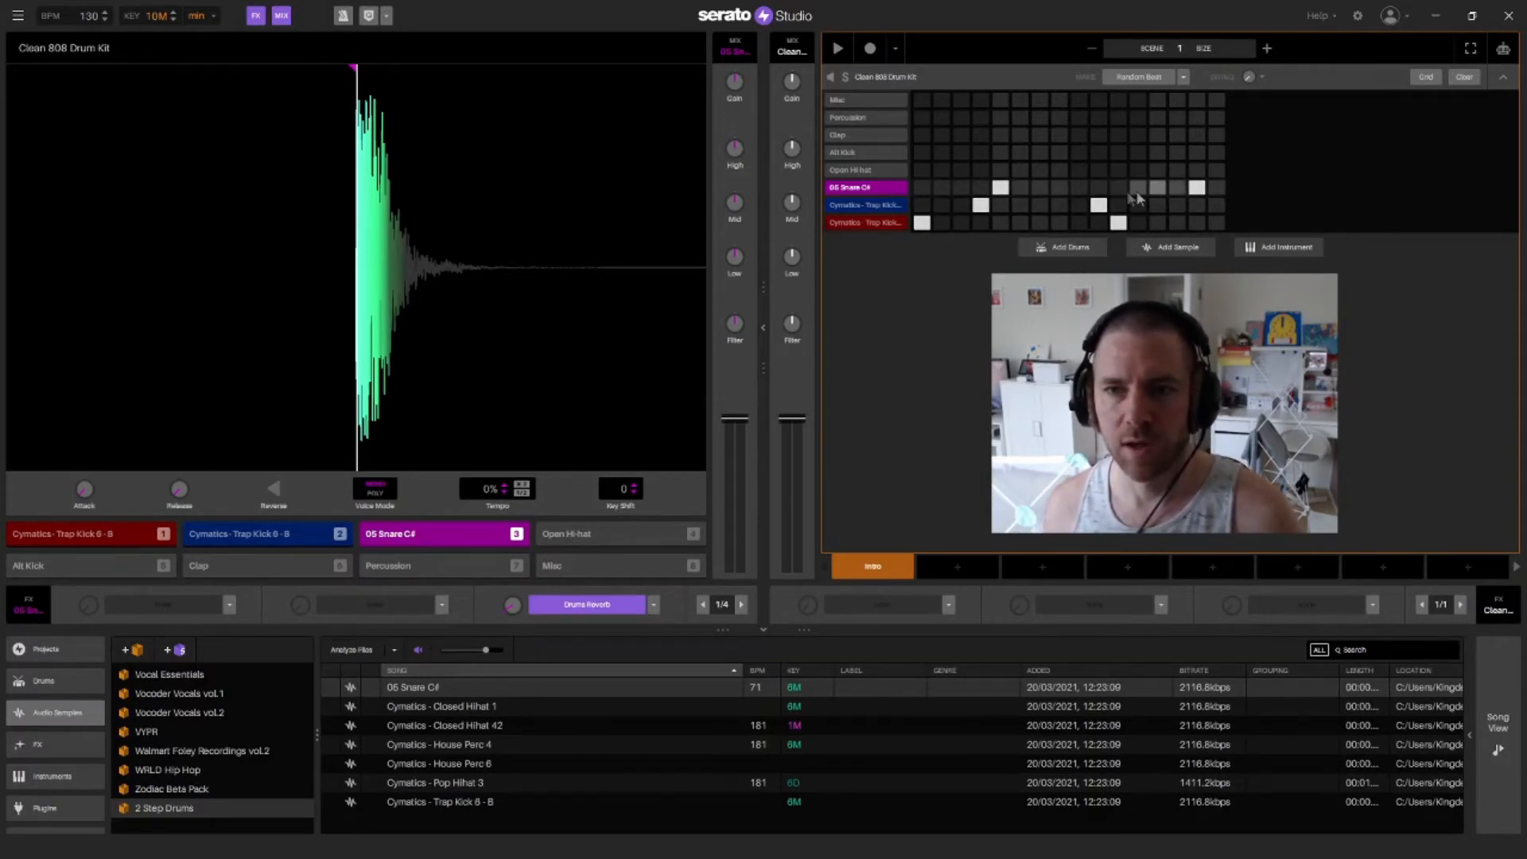
{"action": "left_click", "coordinate": [979, 191]}
{"action": "left_click", "coordinate": [1001, 191]}
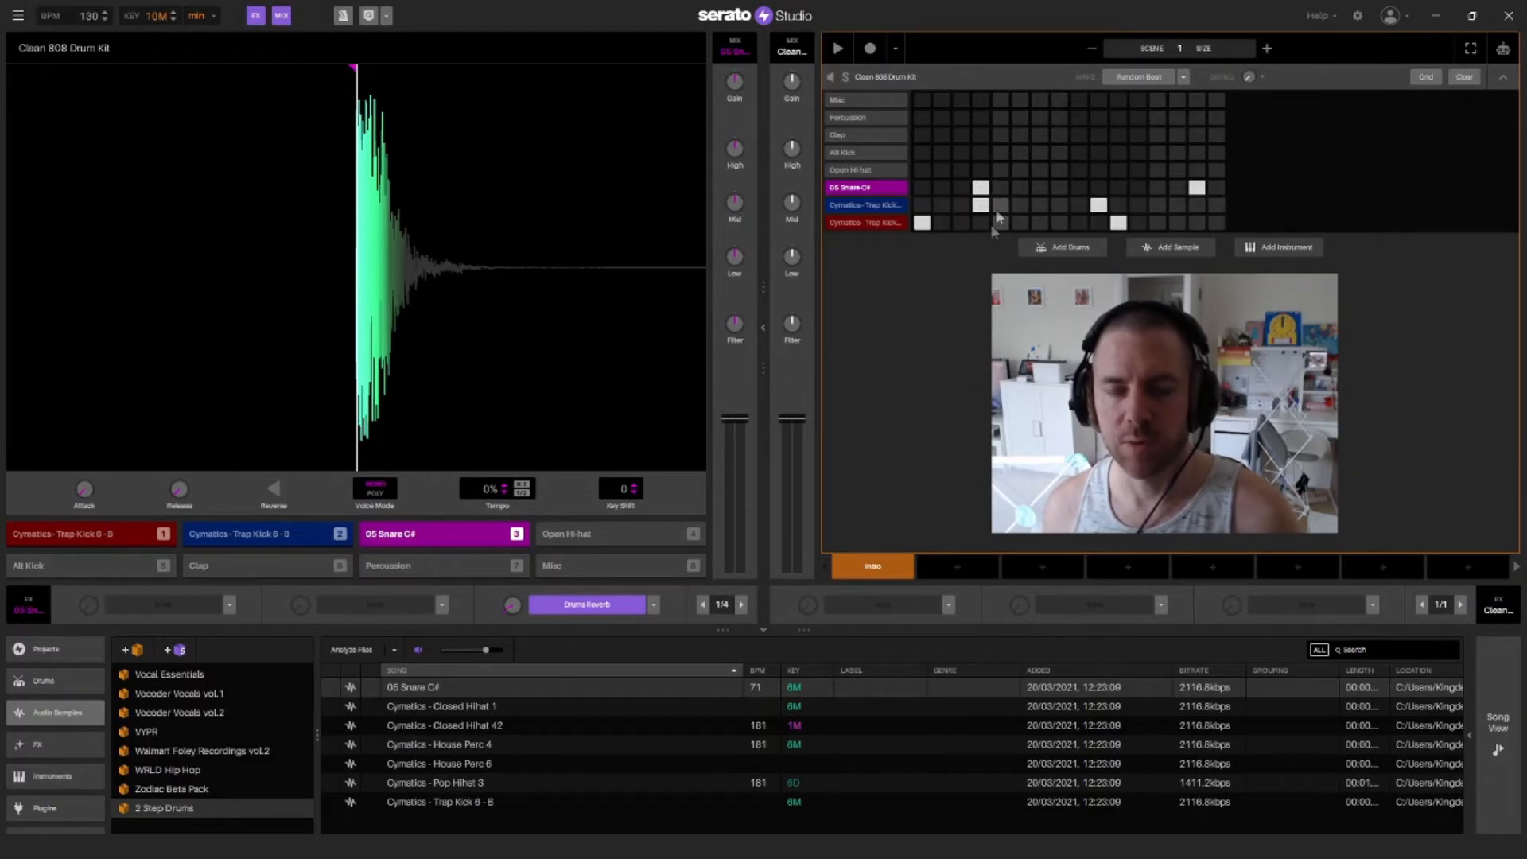
{"action": "key", "text": "space"}
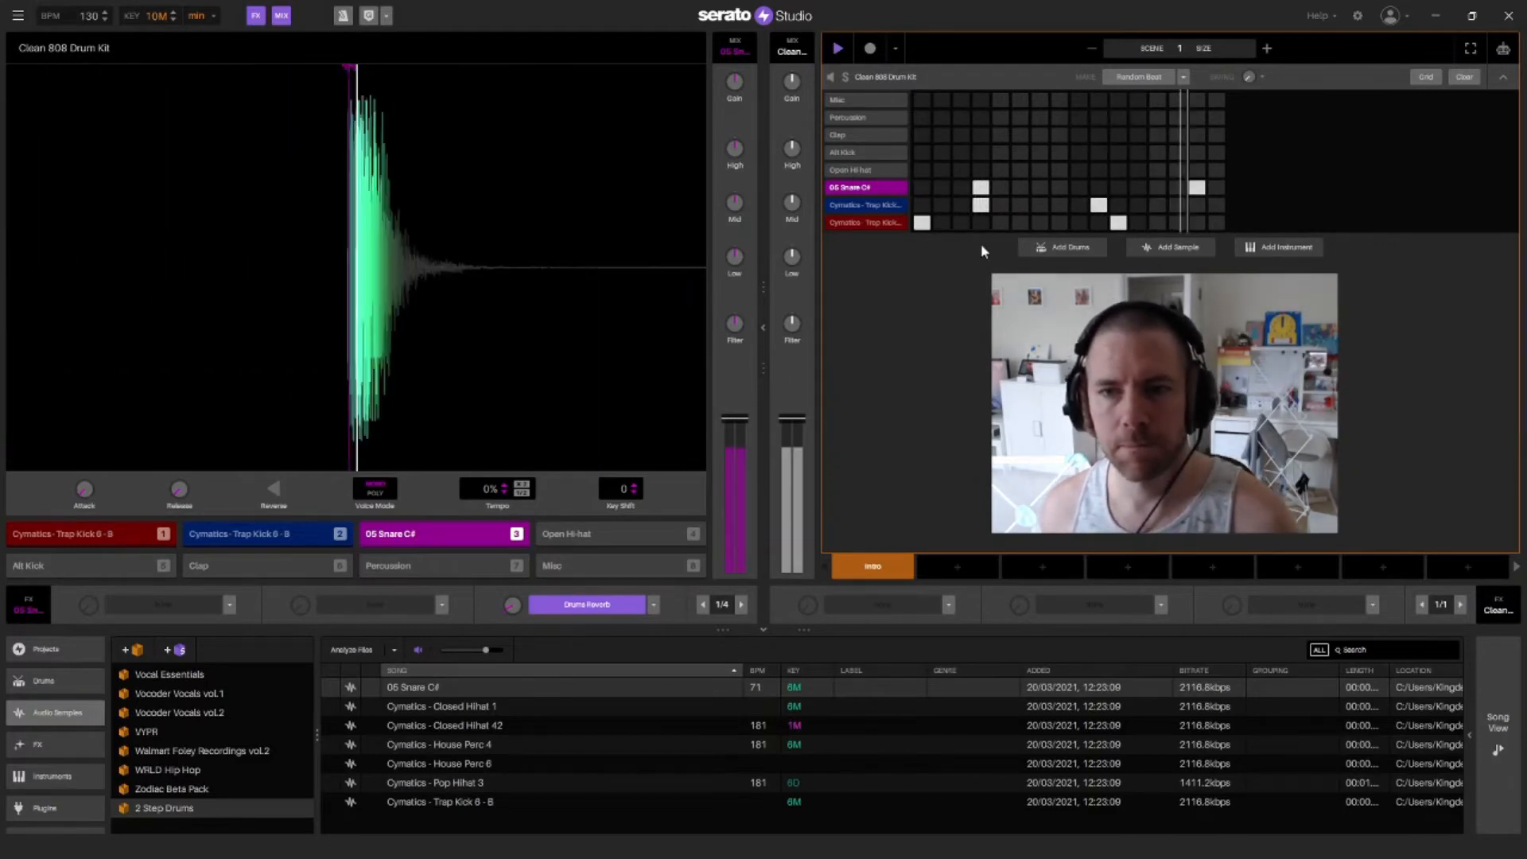
Move the snare hits back to steps 5 and 13
{"action": "left_click", "coordinate": [1001, 189]}
{"action": "left_click", "coordinate": [981, 188]}
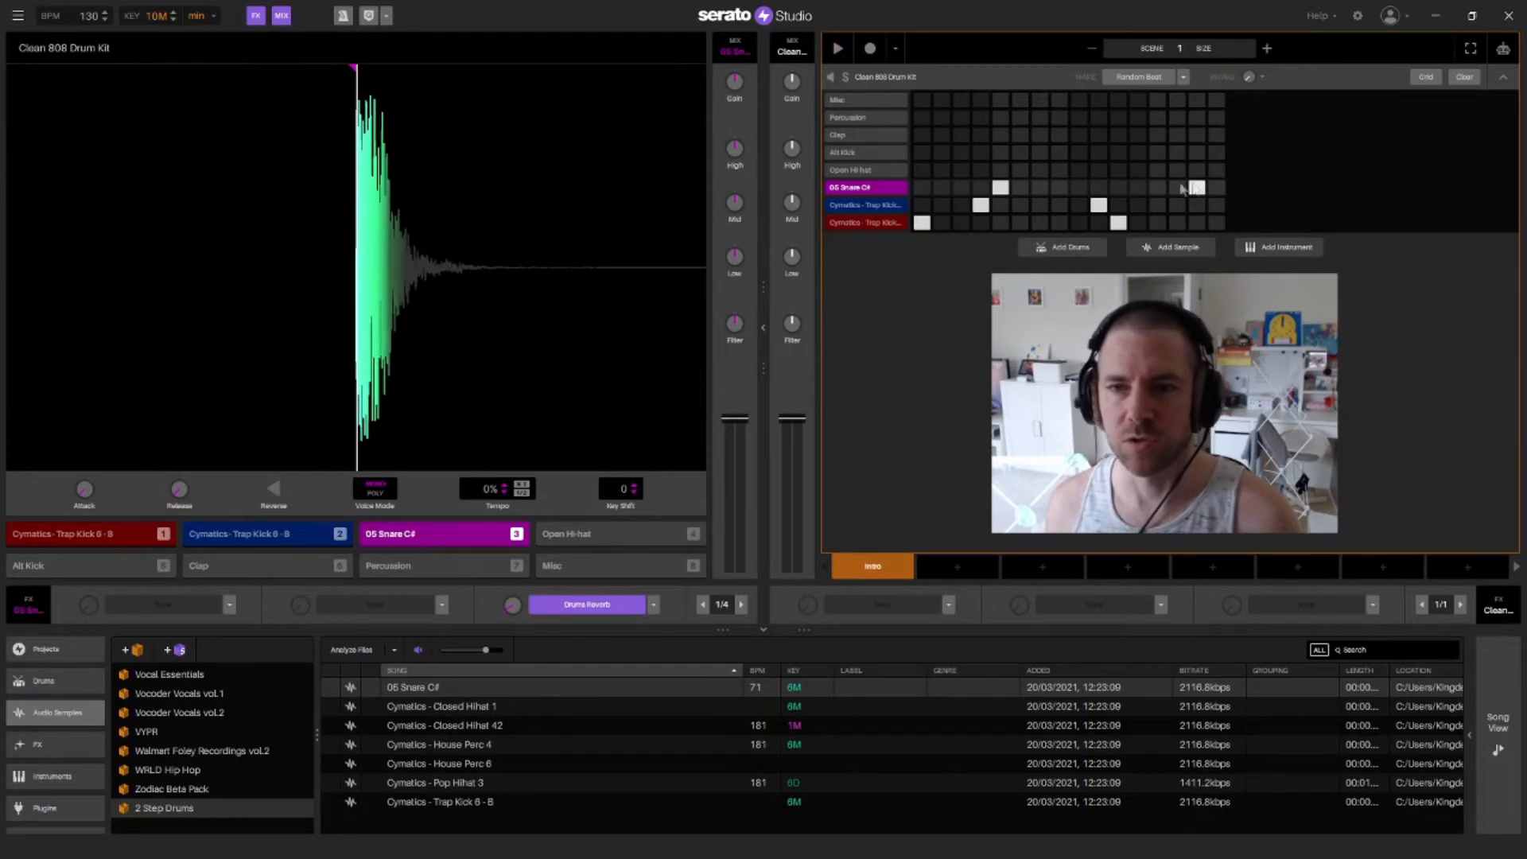
{"action": "left_click", "coordinate": [1197, 188]}
{"action": "left_click", "coordinate": [1157, 187]}
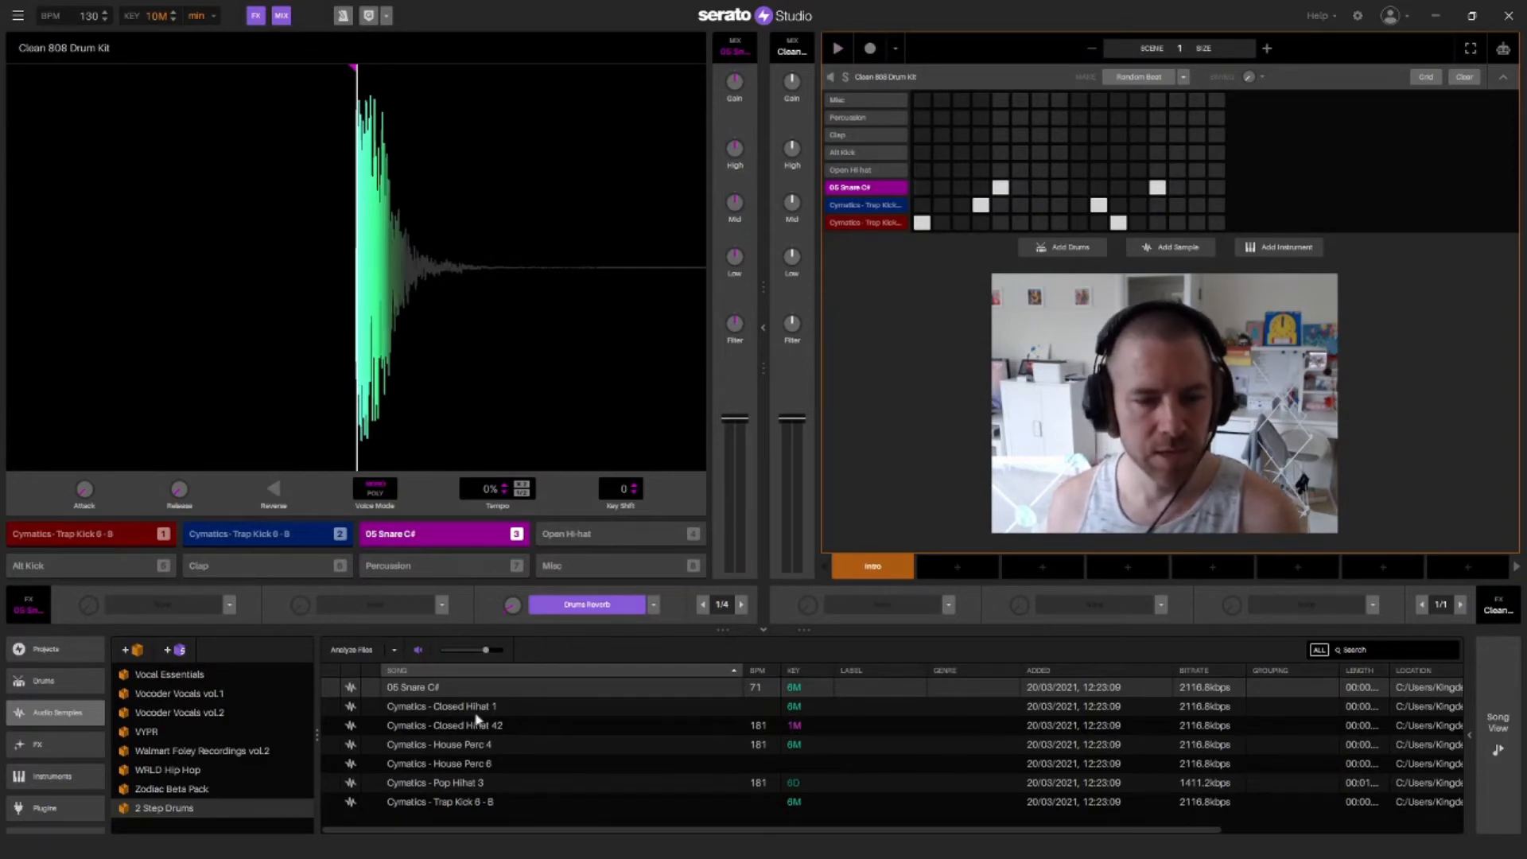
Load Cymatics - Closed Hihat 1 onto pad 4 and Closed Hihat 42 onto pad 5, and audition both
{"action": "left_click_drag", "start_coordinate": [479, 708], "coordinate": [620, 534]}
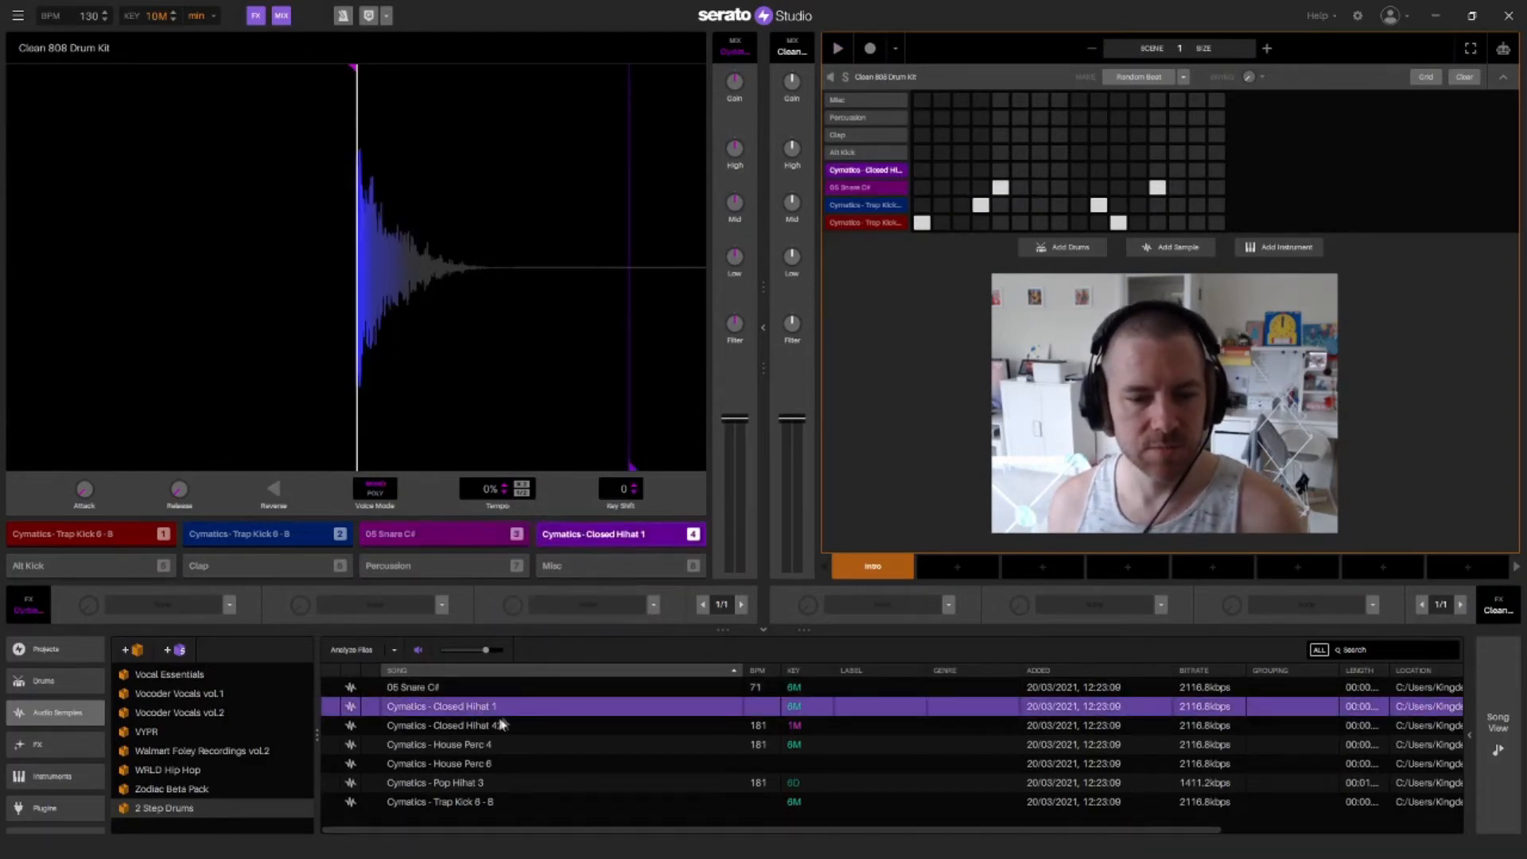
{"action": "left_click_drag", "start_coordinate": [476, 726], "coordinate": [68, 561]}
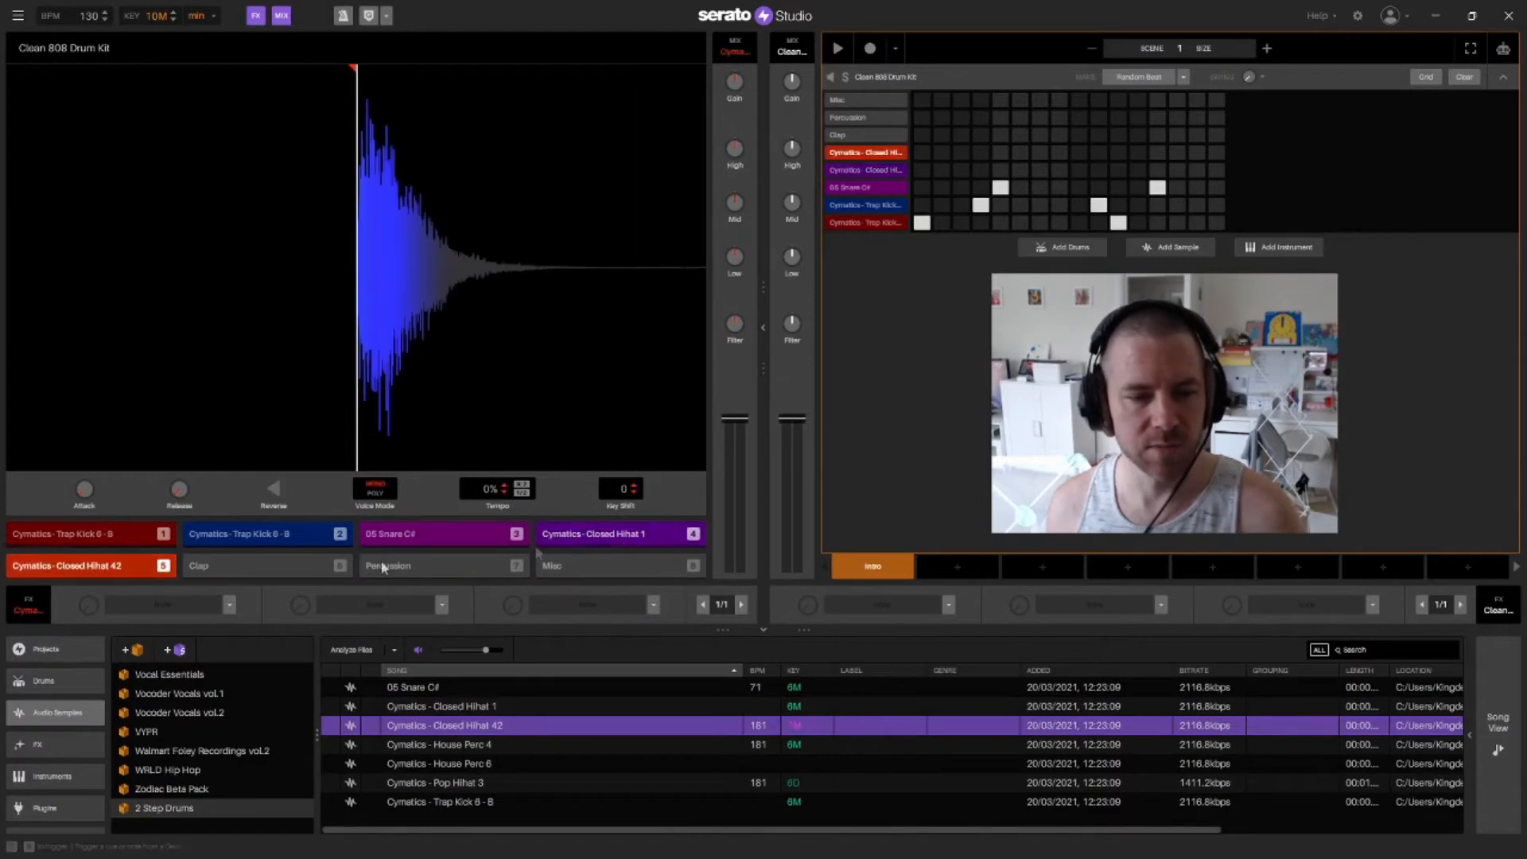
{"action": "left_click", "coordinate": [597, 535]}
{"action": "left_click", "coordinate": [117, 569]}
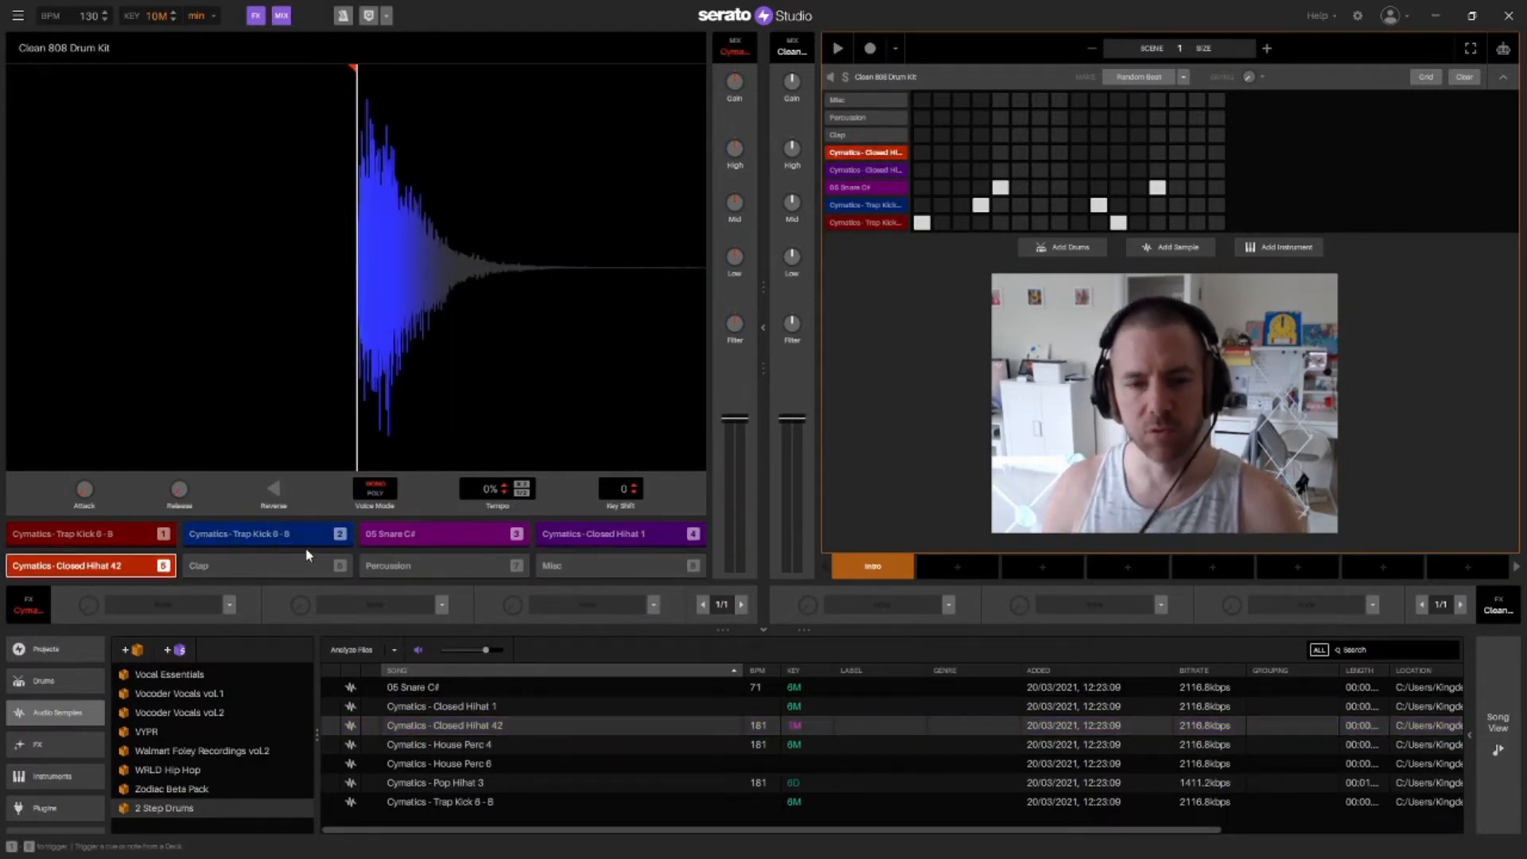
Adjust the release of Closed Hihat 1 on pad 4 and Closed Hihat 42 on pad 5
{"action": "left_click", "coordinate": [594, 540]}
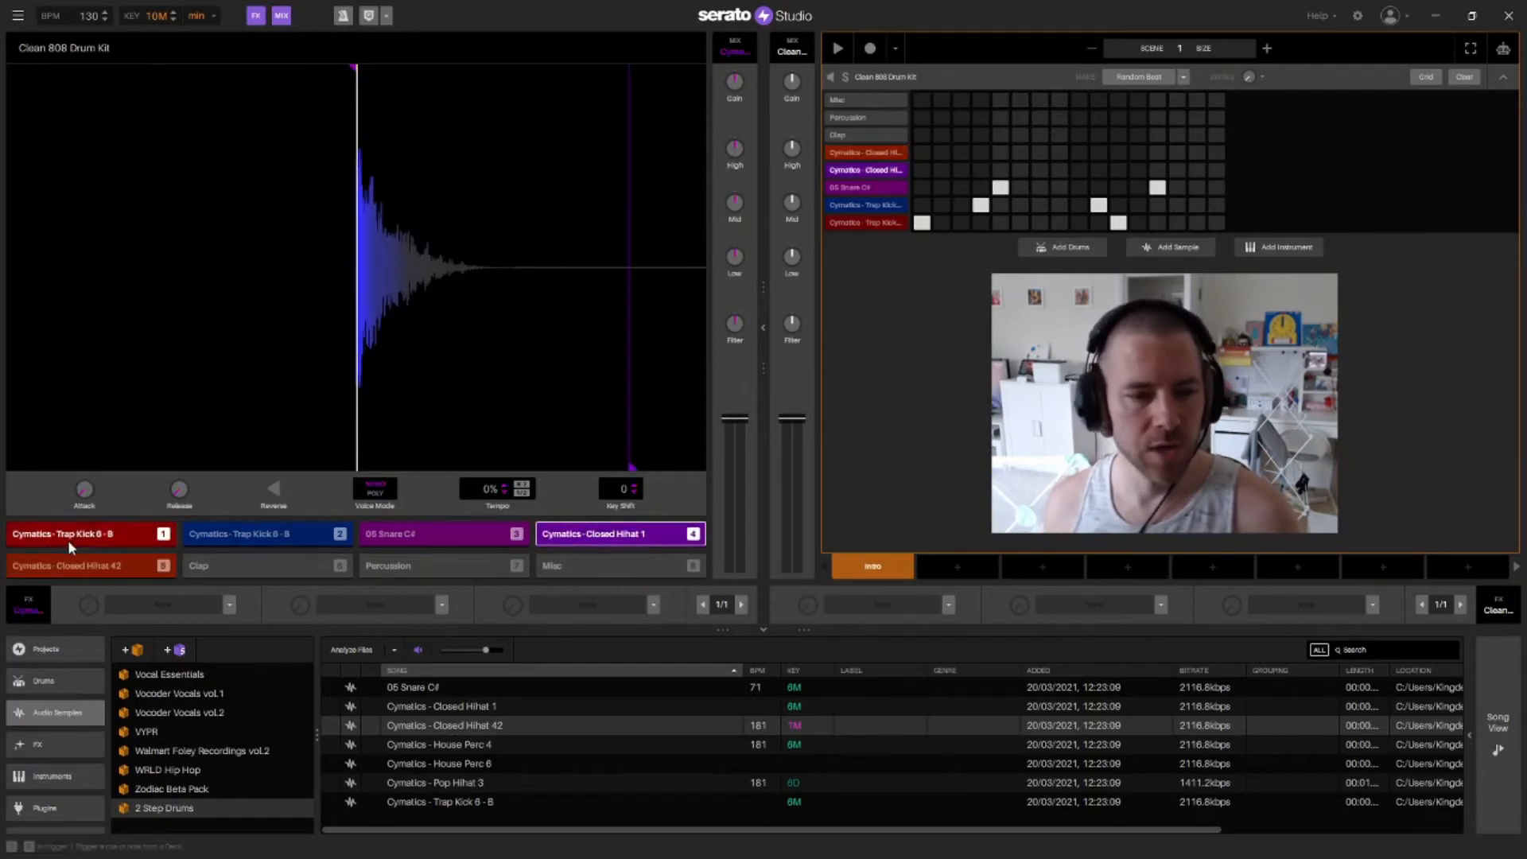
{"action": "mouse_move", "coordinate": [175, 491]}
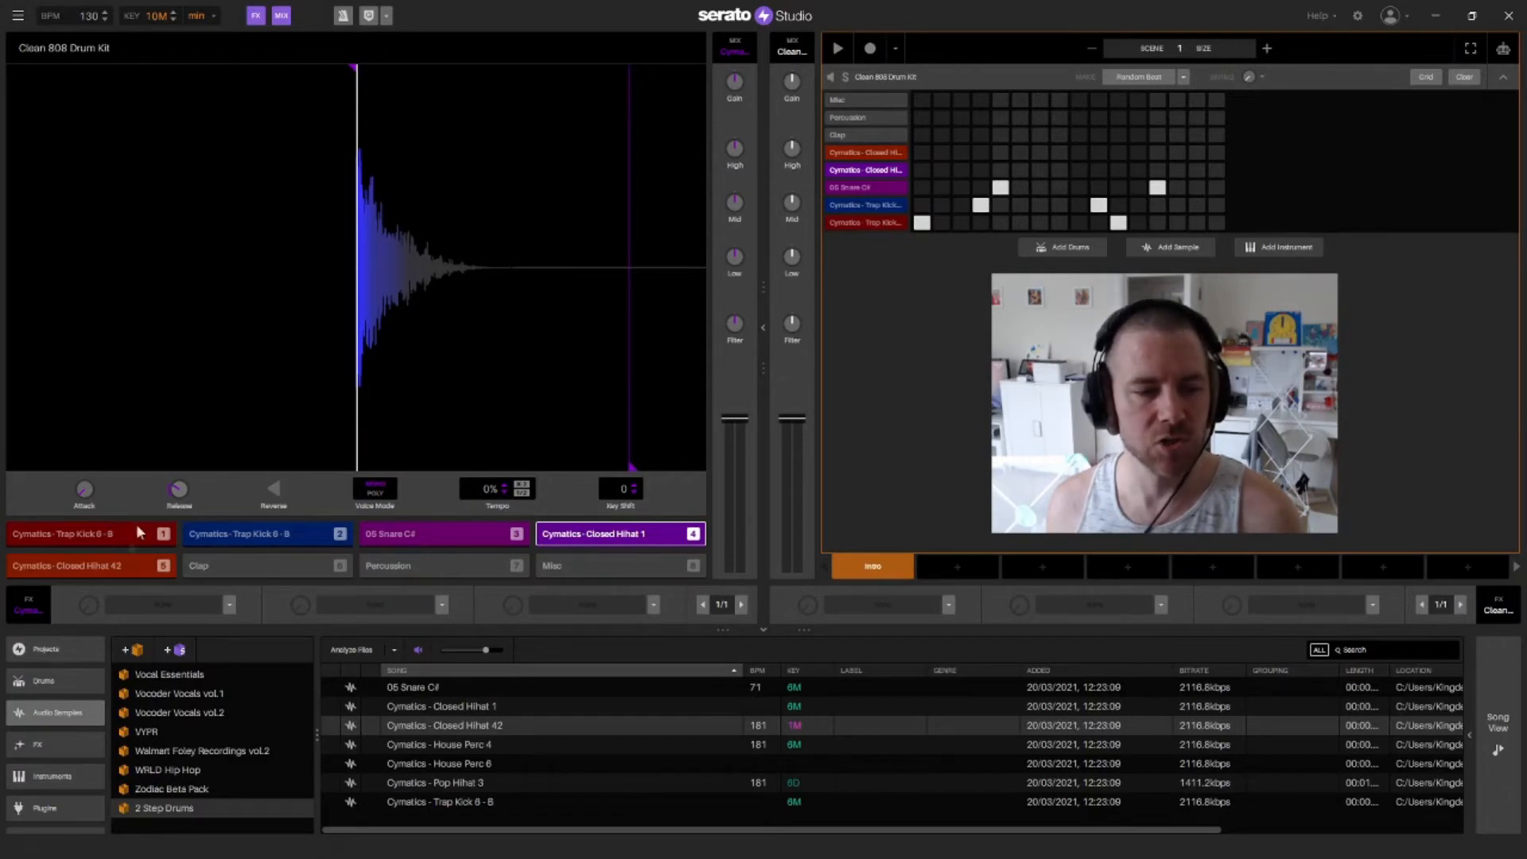
{"action": "left_click", "coordinate": [116, 565]}
{"action": "left_click_drag", "start_coordinate": [179, 491], "coordinate": [179, 475]}
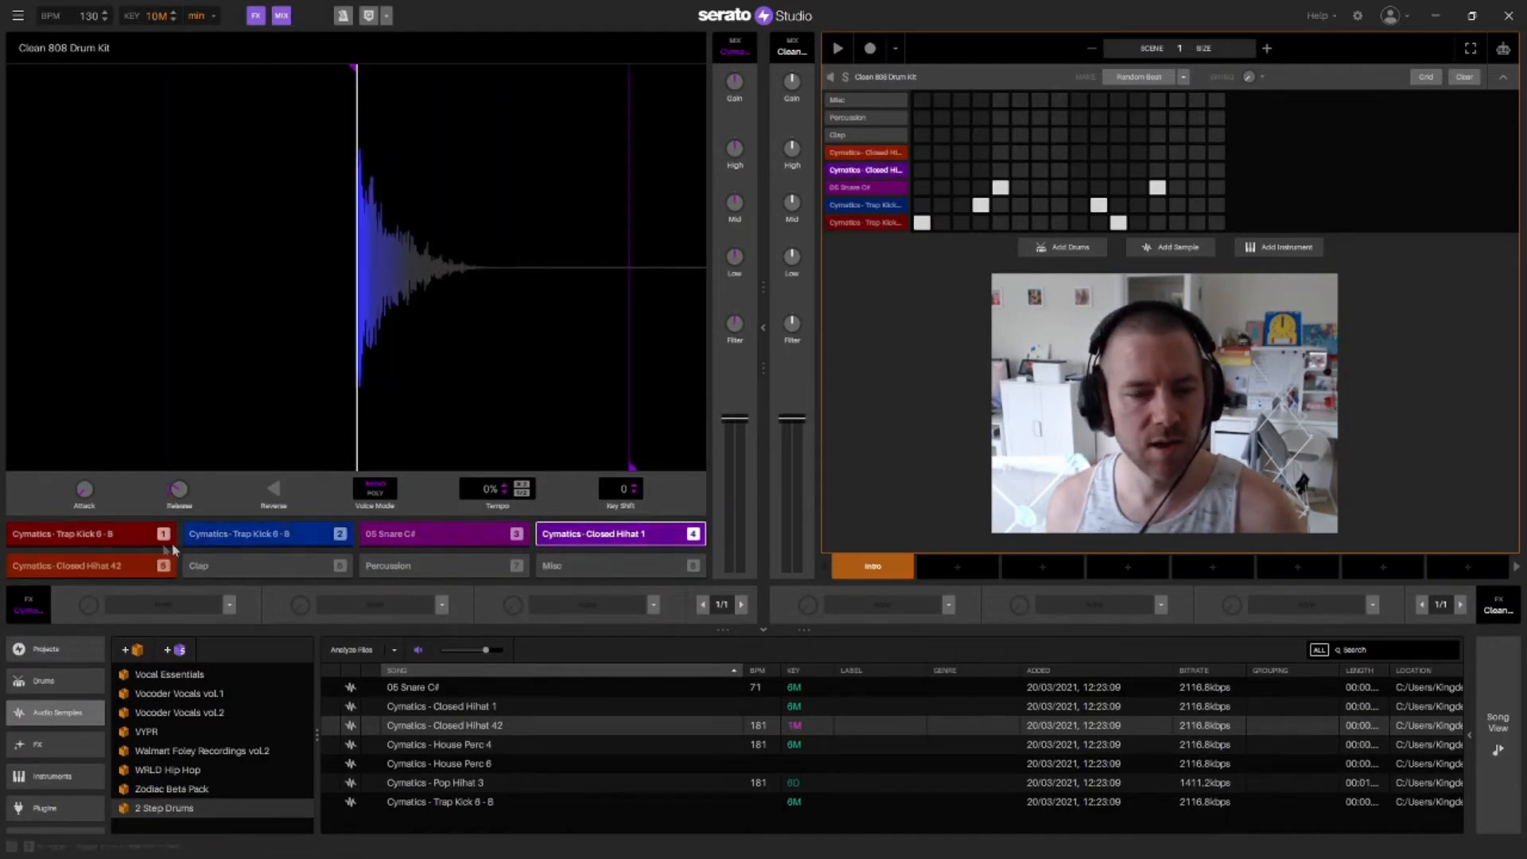
Cut the low EQ on both closed hi-hat pads and raise the high-pass filter on Closed Hihat 1
{"action": "left_click", "coordinate": [584, 534]}
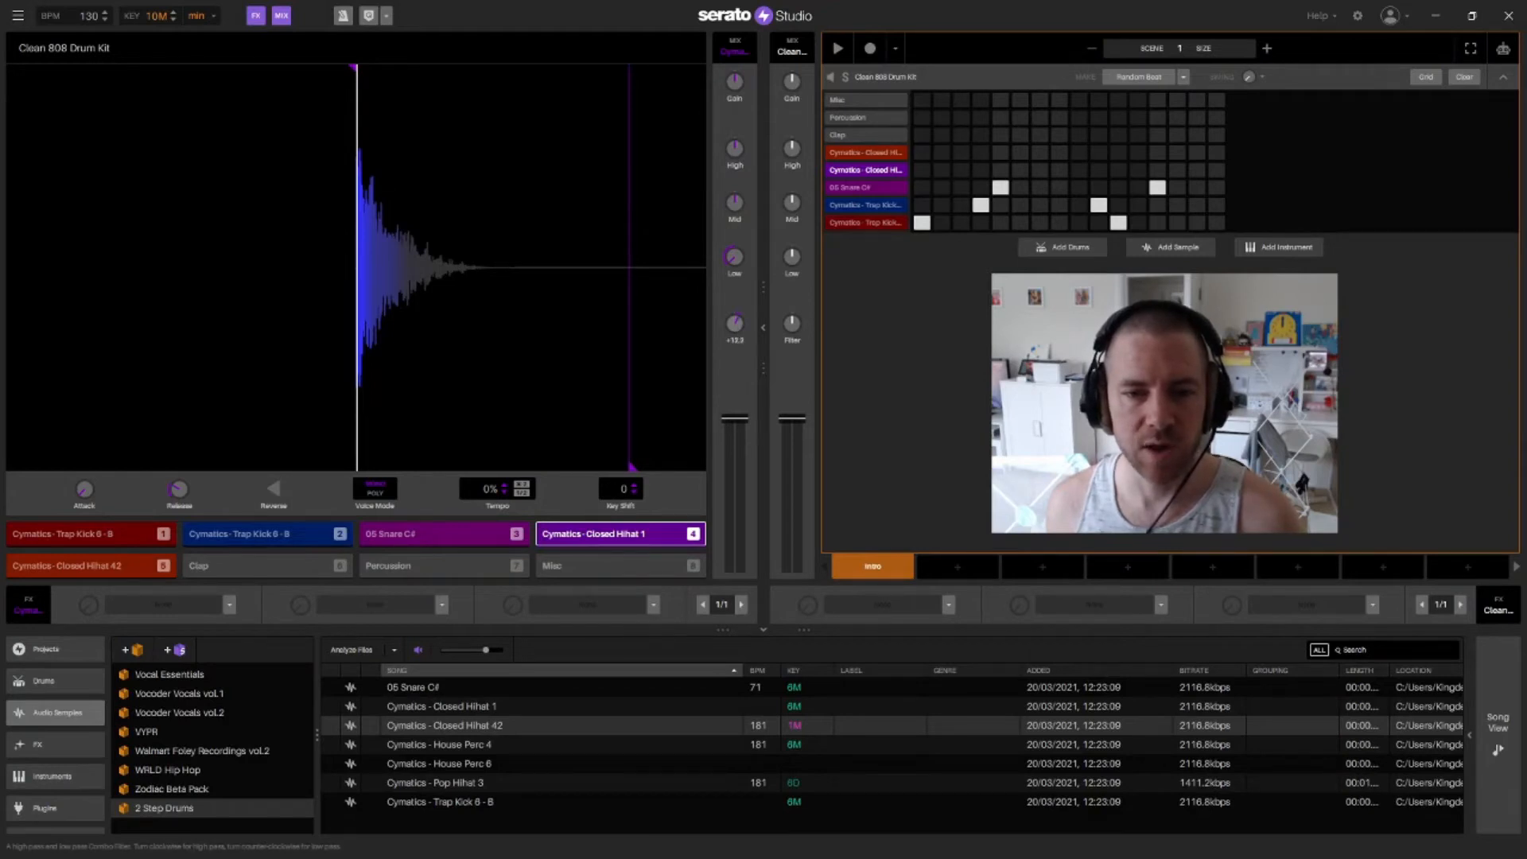
{"action": "left_click", "coordinate": [92, 568]}
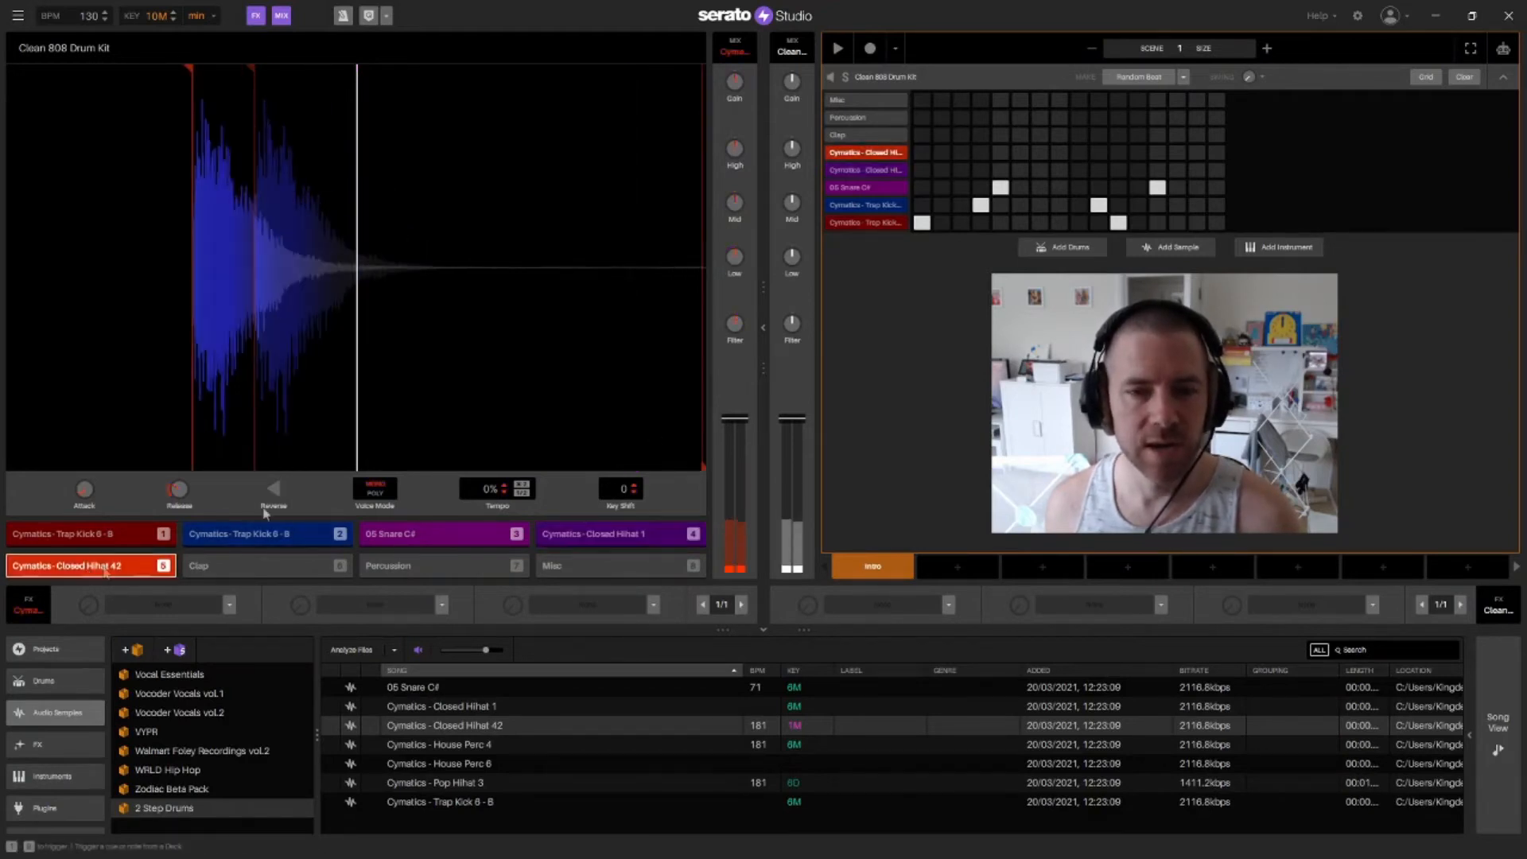
{"action": "left_click_drag", "start_coordinate": [733, 256], "coordinate": [737, 281]}
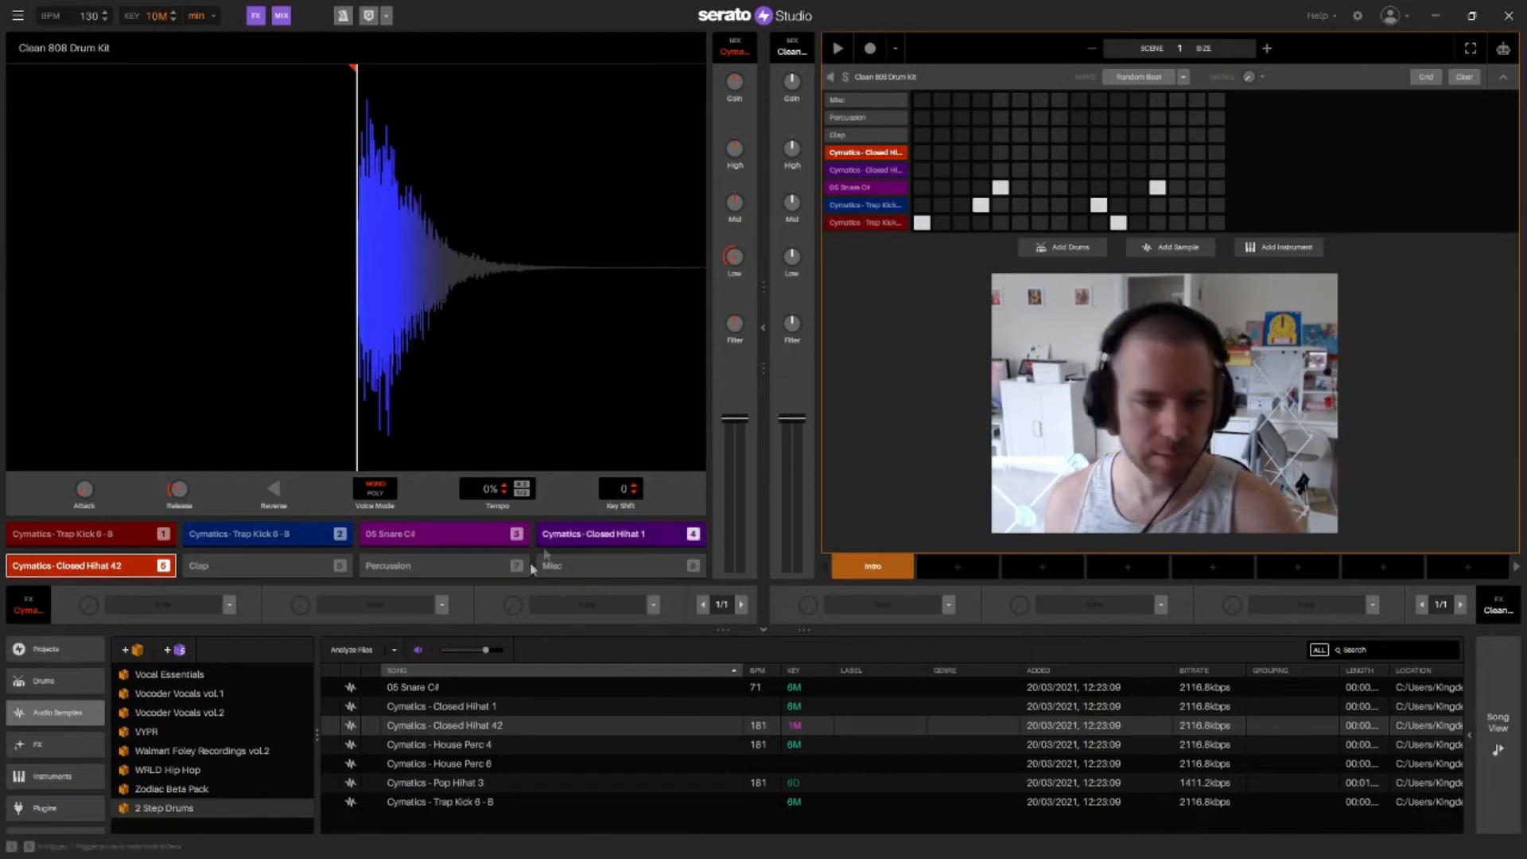
Raise the high-pass filter on Closed Hihat 42 and place Closed Hihat 1 hits on steps 1, 5, 8, 9 and 13
{"action": "left_click_drag", "start_coordinate": [734, 322], "coordinate": [734, 317]}
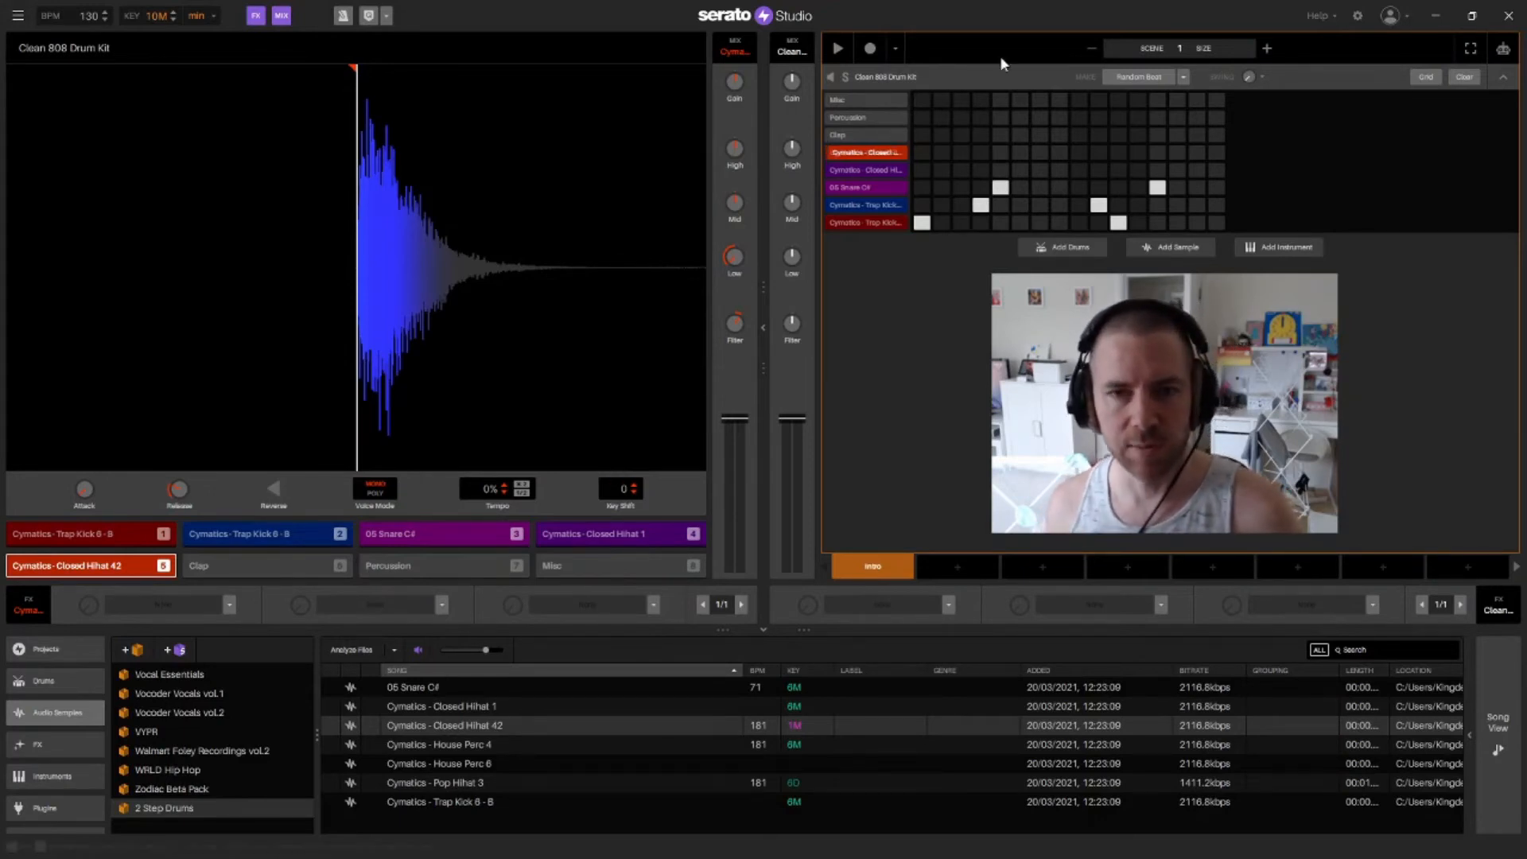
{"action": "left_click", "coordinate": [923, 169]}
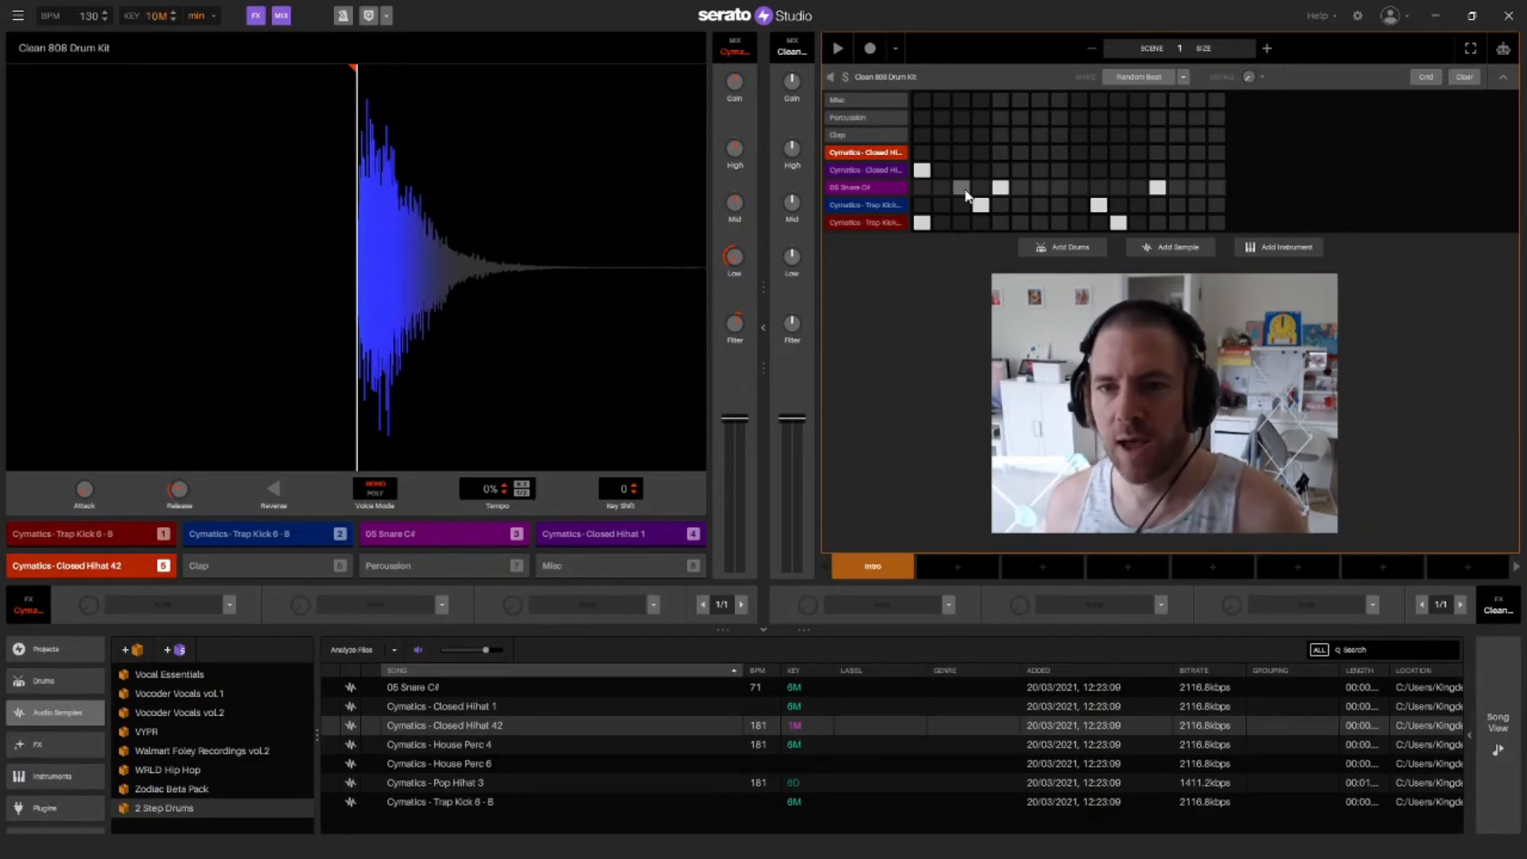
{"action": "left_click", "coordinate": [1001, 169]}
{"action": "left_click", "coordinate": [1059, 169]}
{"action": "left_click", "coordinate": [1078, 171]}
{"action": "left_click", "coordinate": [1157, 169]}
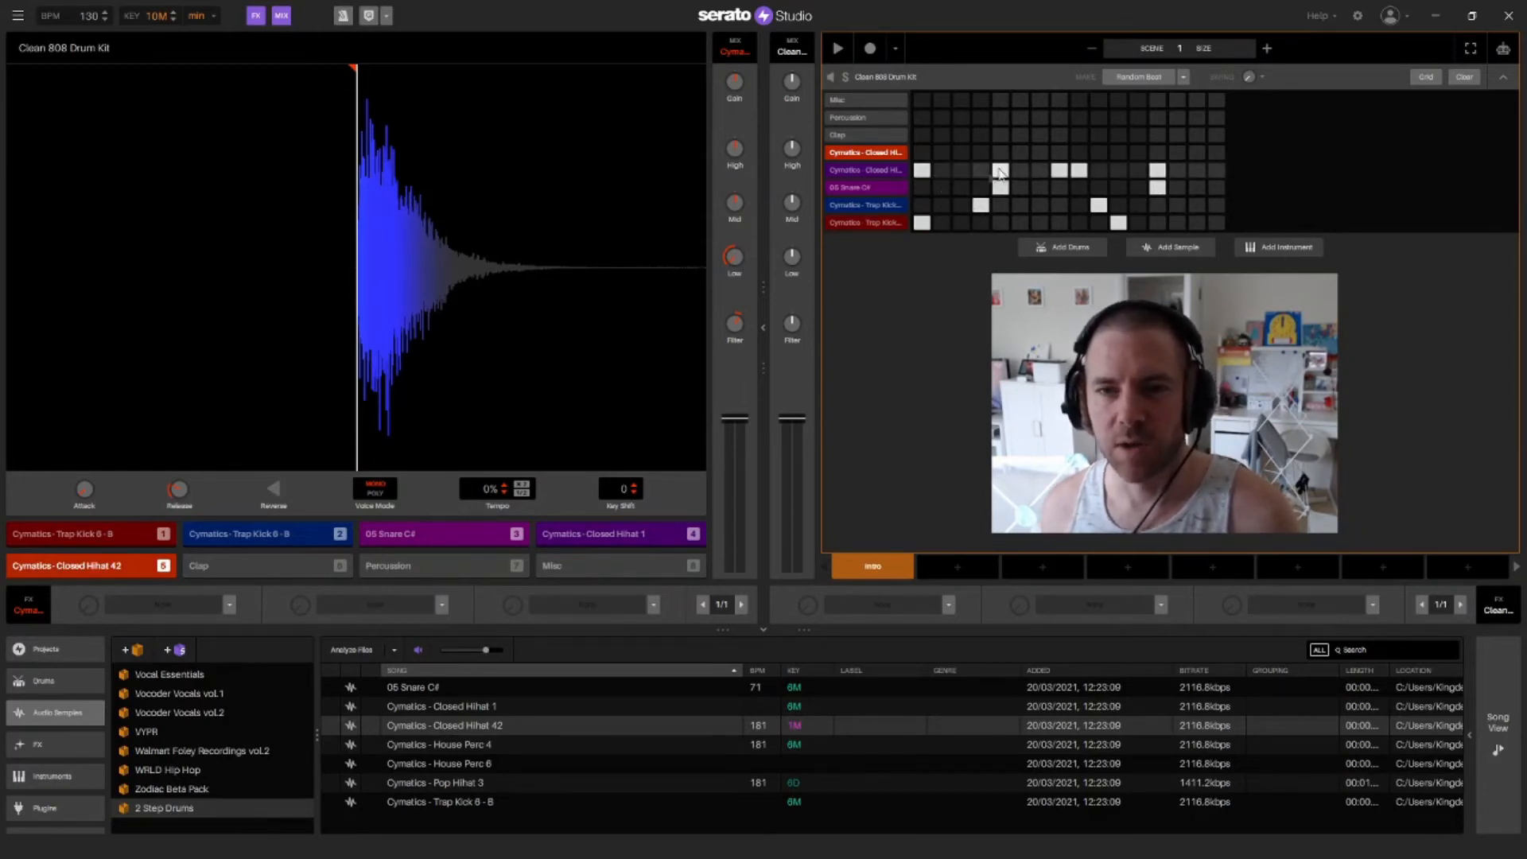
Place Closed Hihat 42 hits on steps 3, 7, 11 and 15 and audition its pad
{"action": "left_click", "coordinate": [961, 152]}
{"action": "left_click", "coordinate": [1039, 151]}
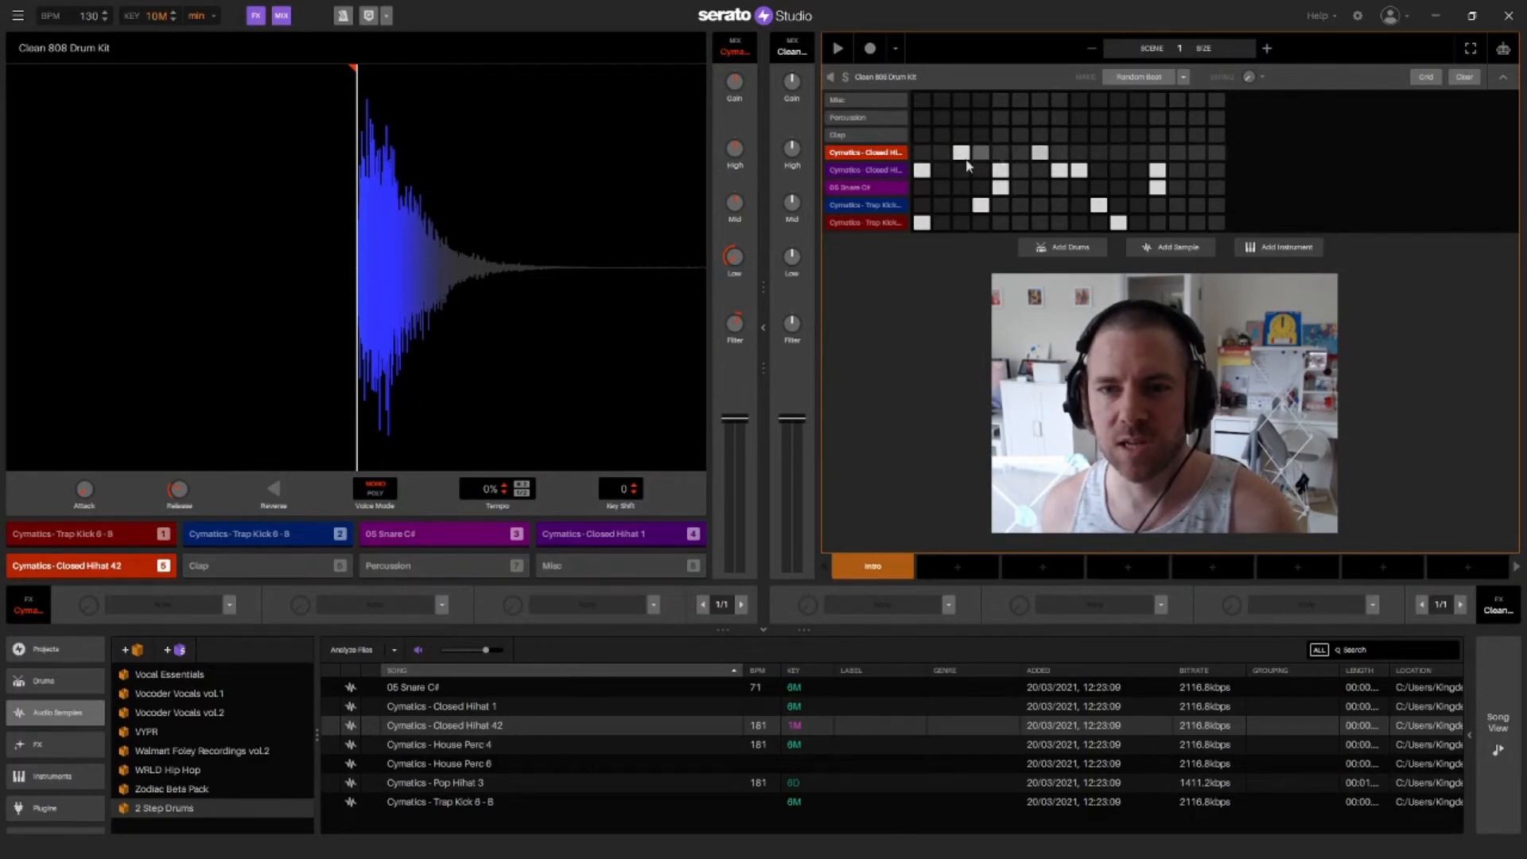
{"action": "left_click", "coordinate": [92, 570]}
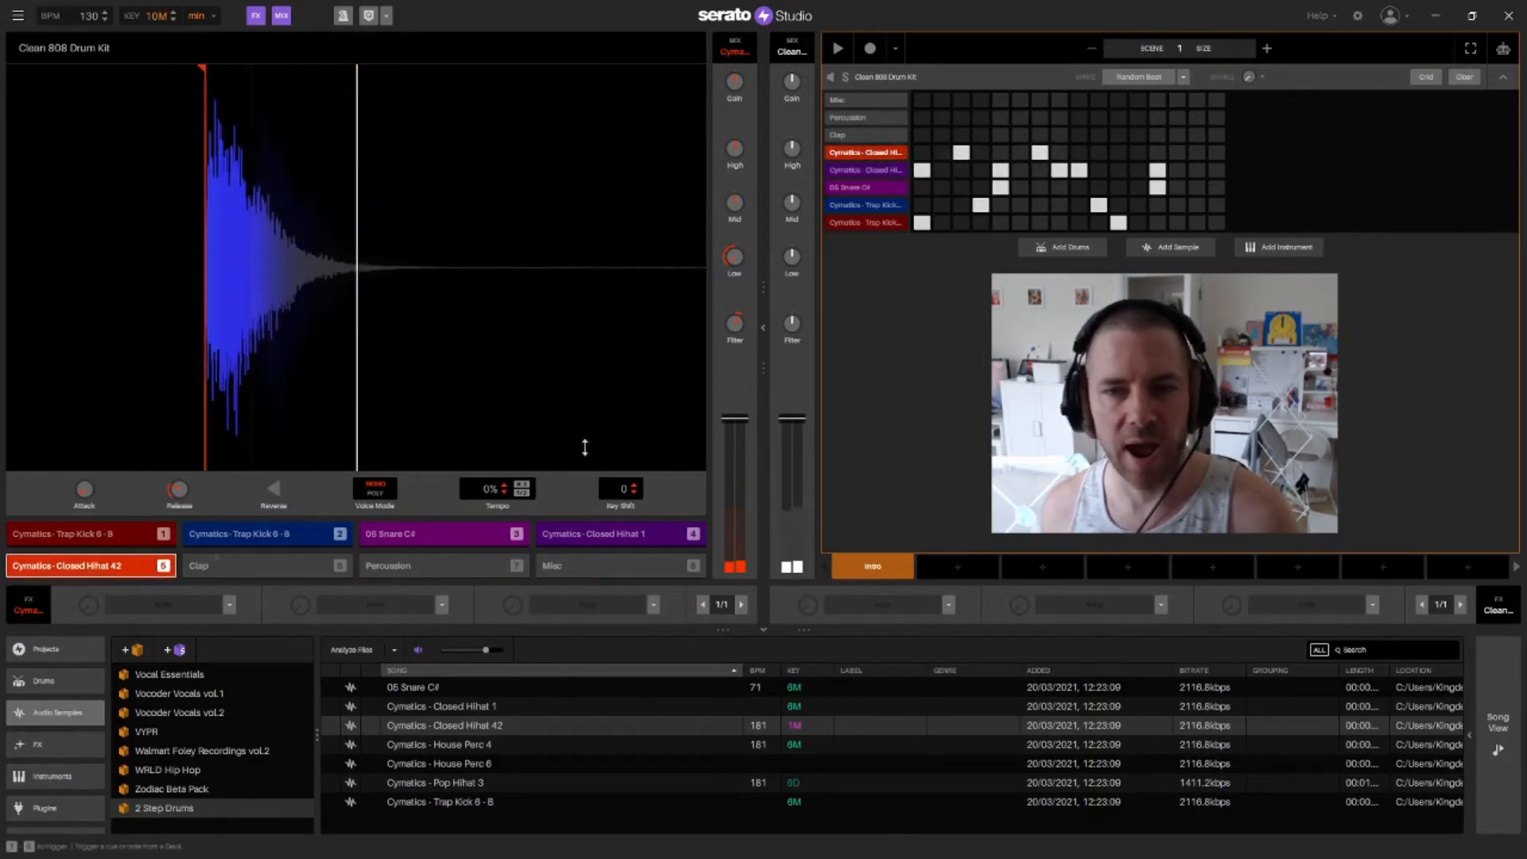
{"action": "left_click", "coordinate": [1118, 152]}
{"action": "left_click", "coordinate": [1197, 152]}
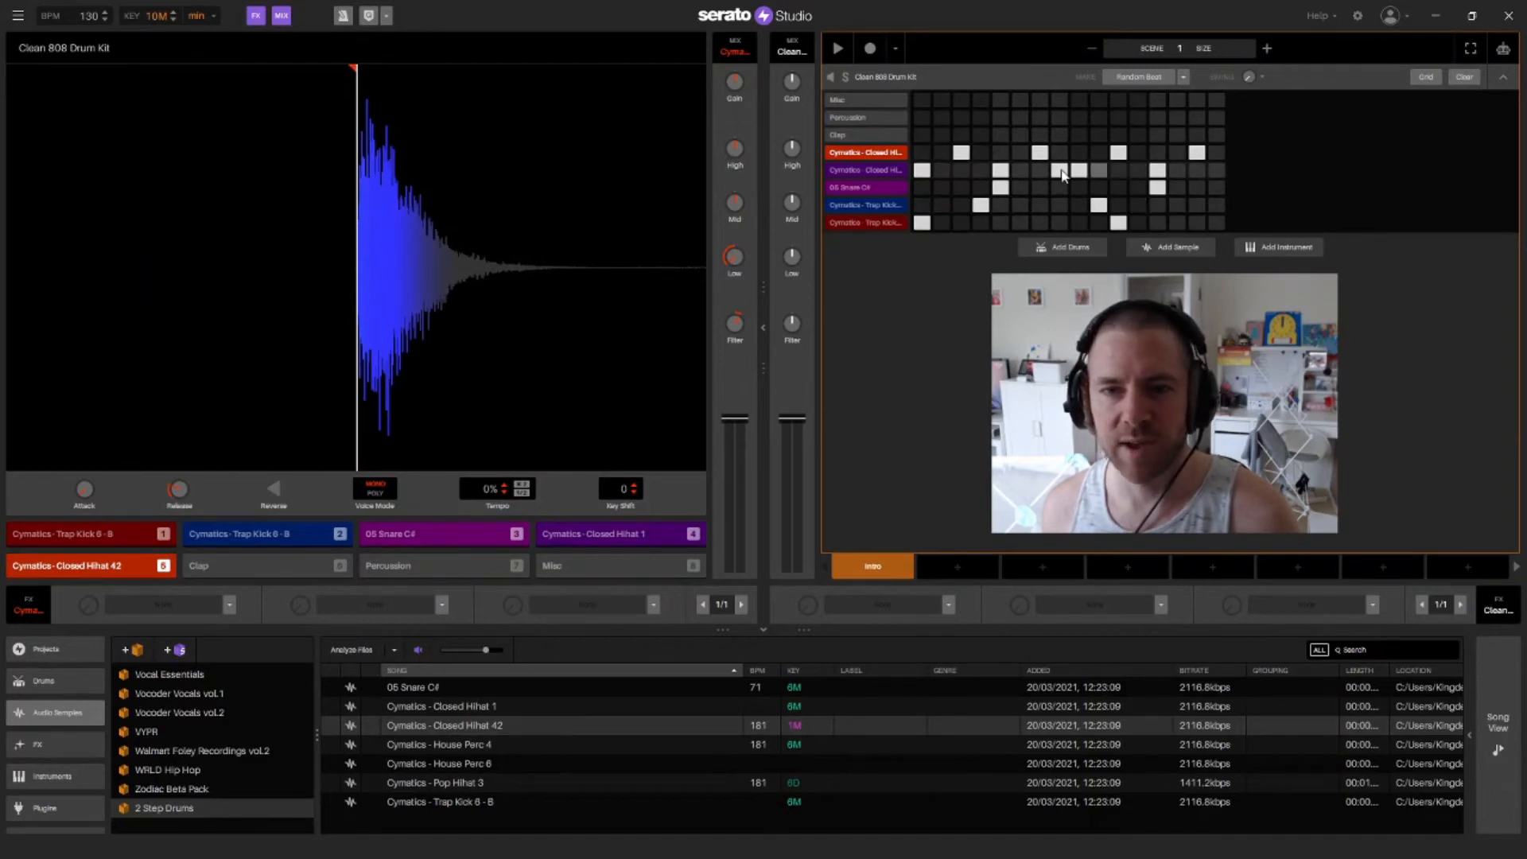
Audition Closed Hihat 1, add an extra hit of it on step 2 and play back the beat
{"action": "left_click", "coordinate": [640, 538]}
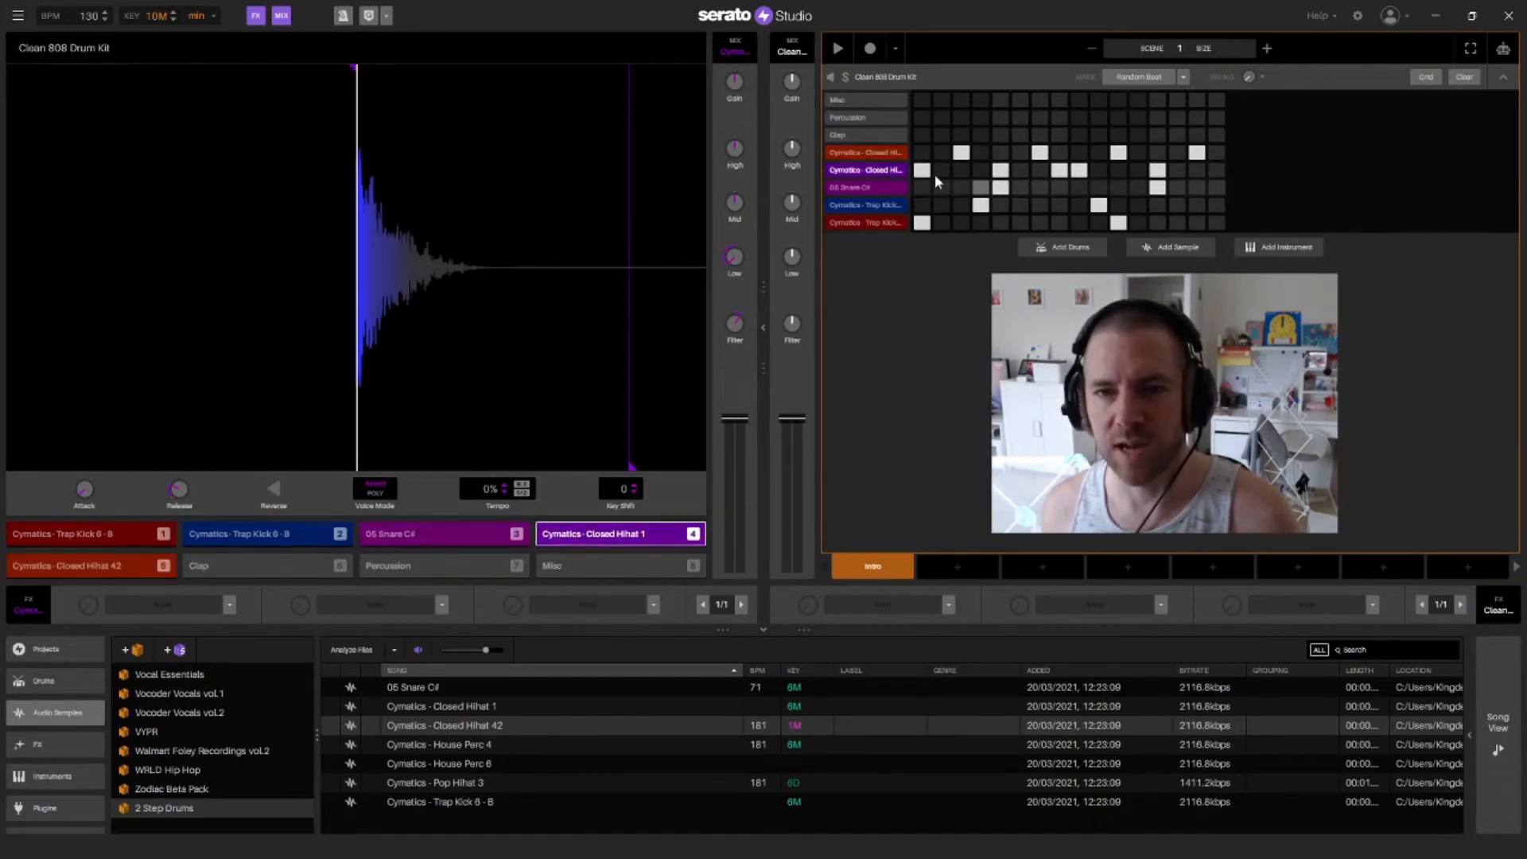
{"action": "left_click", "coordinate": [939, 171]}
{"action": "left_click", "coordinate": [835, 48]}
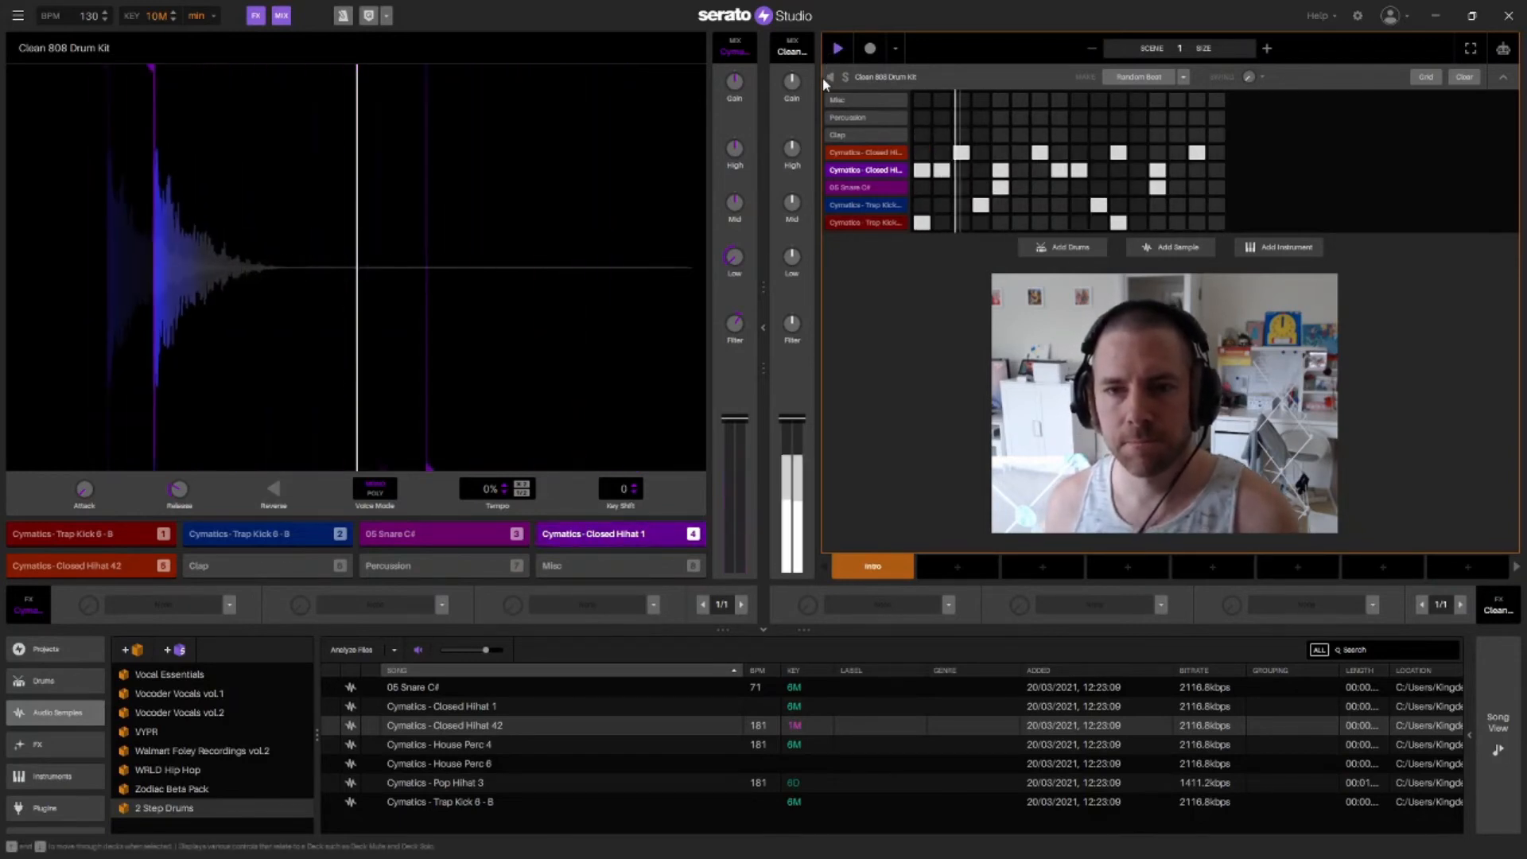
{"action": "key", "text": "space"}
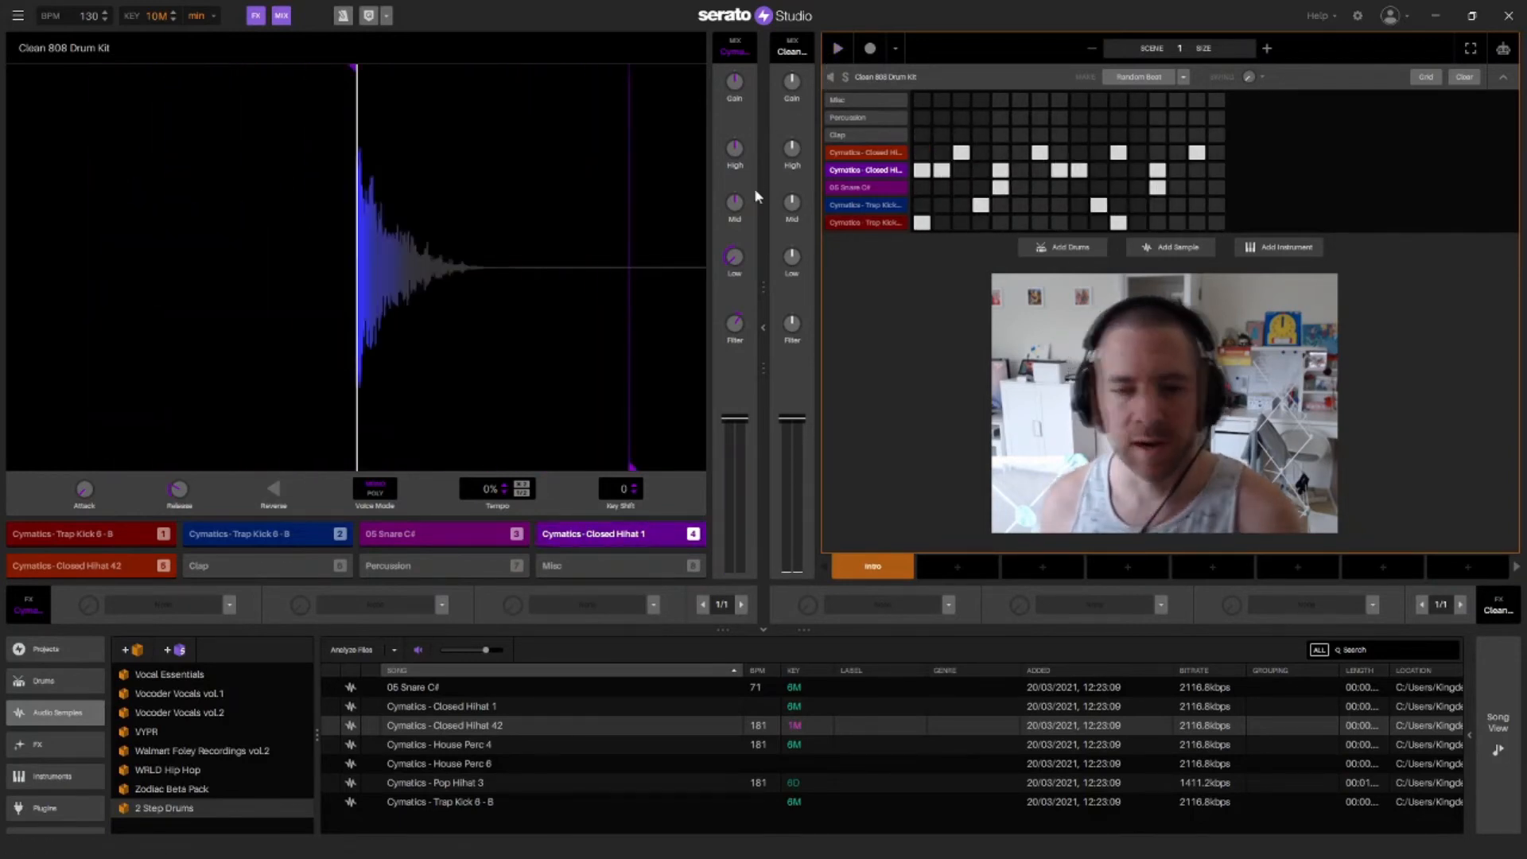
Lower the volume of the Closed Hihat 1 and Closed Hihat 42 pads and play back the beat
{"action": "left_click_drag", "start_coordinate": [734, 419], "coordinate": [733, 453]}
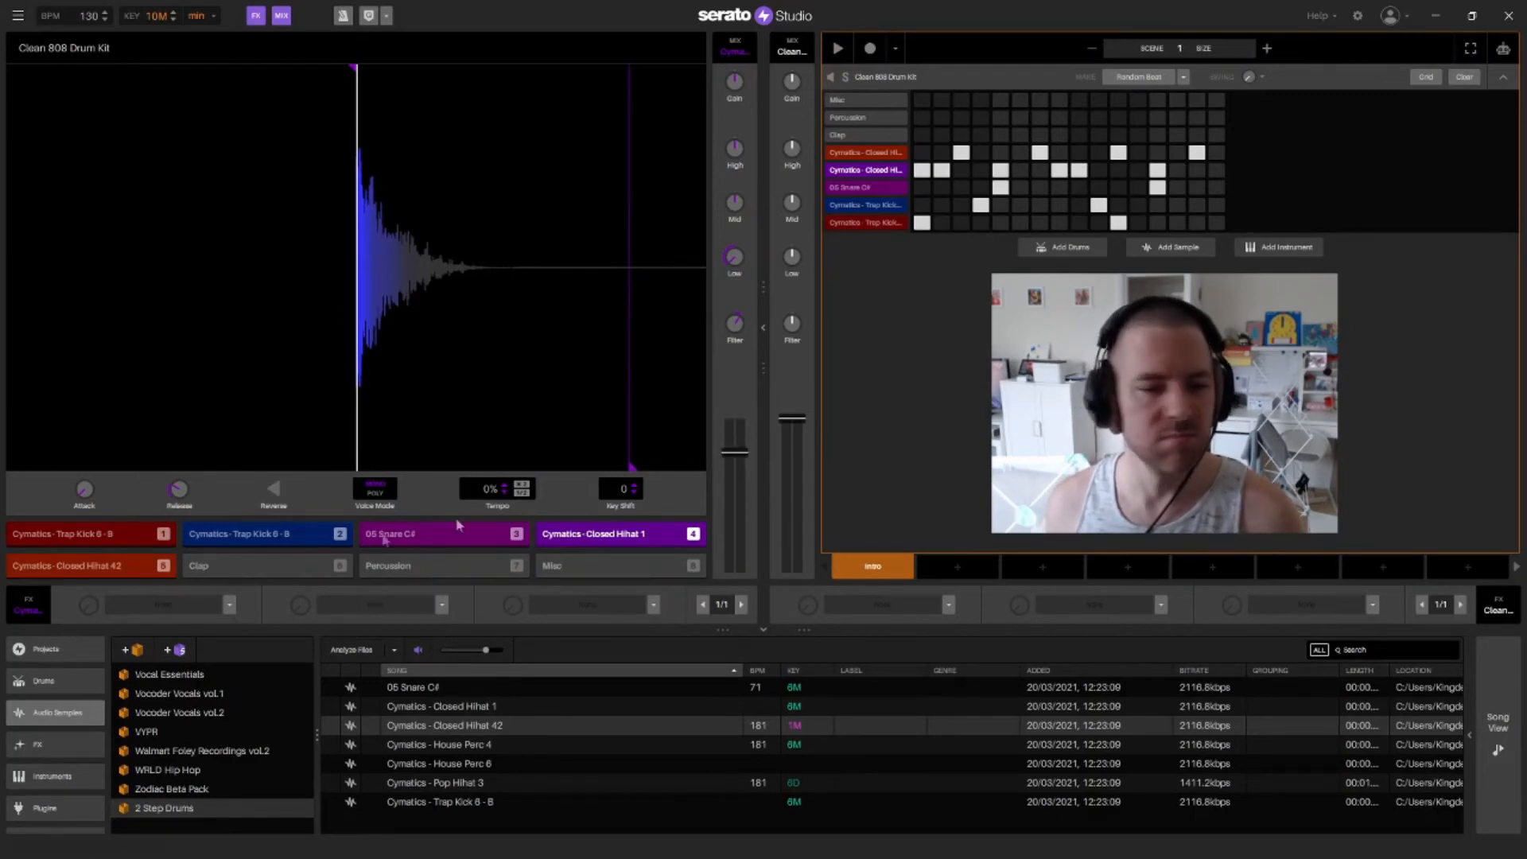
{"action": "left_click", "coordinate": [119, 569]}
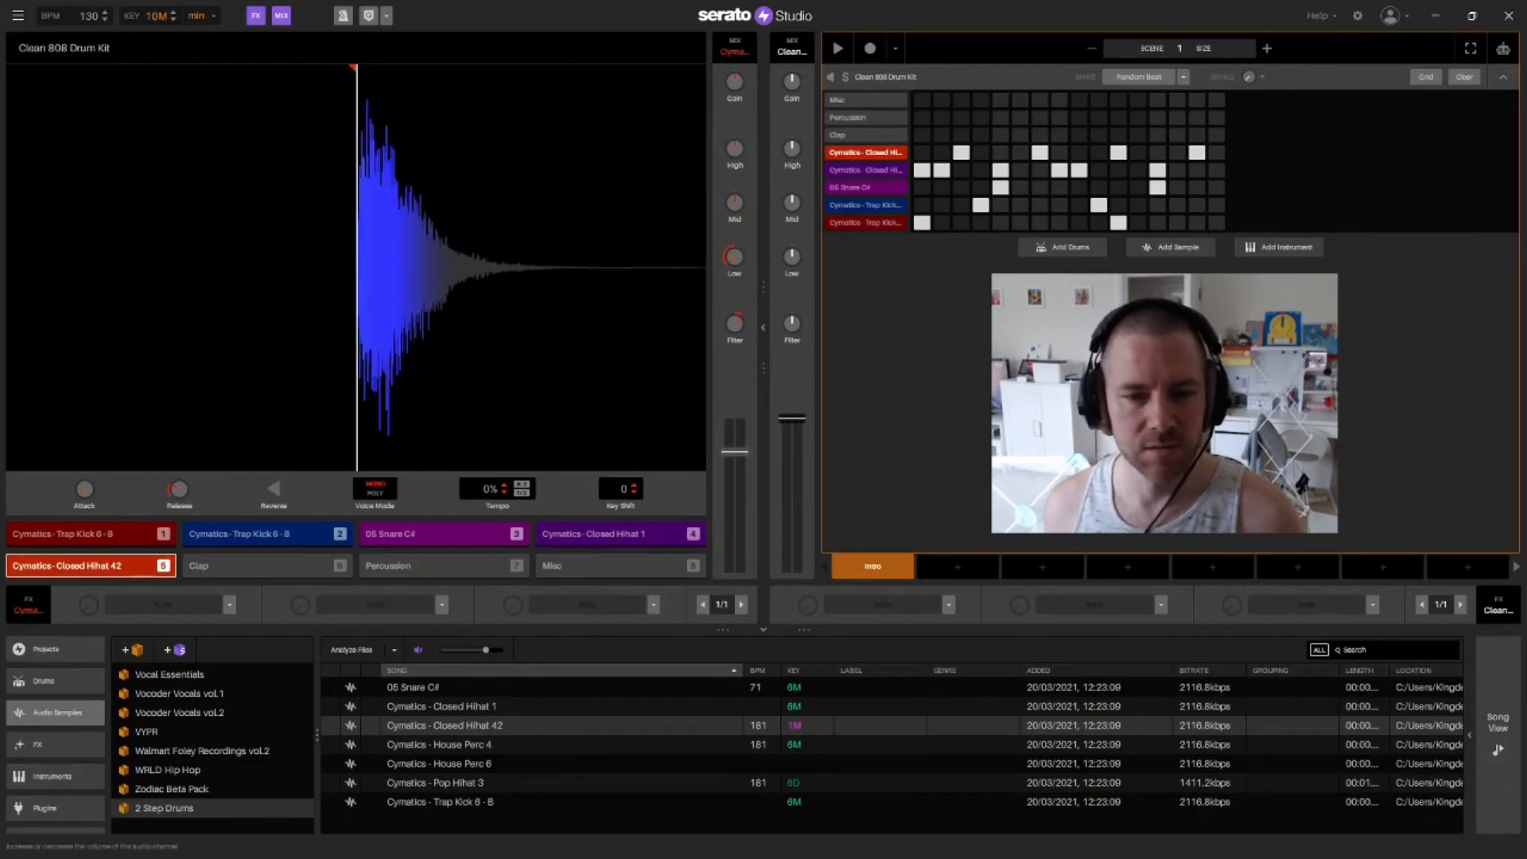
{"action": "key", "text": "space"}
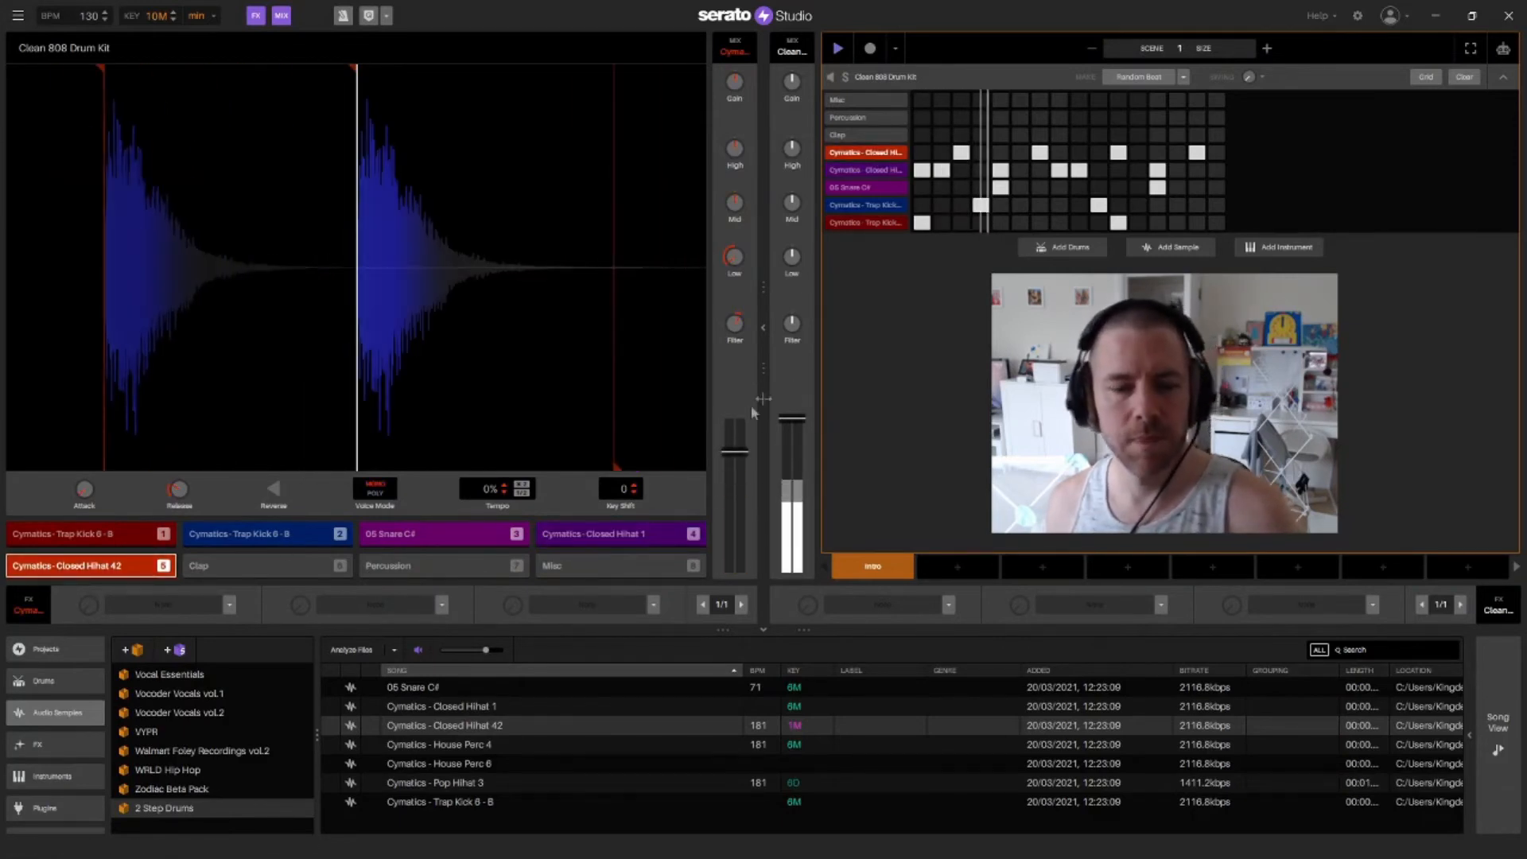
{"action": "key", "text": "space"}
Load Pop Hihat 3 onto pad 6 and place it on step 3, replacing Closed Hihat 42 there and Closed Hihat 1 on step 2
{"action": "left_click_drag", "start_coordinate": [445, 782], "coordinate": [259, 571]}
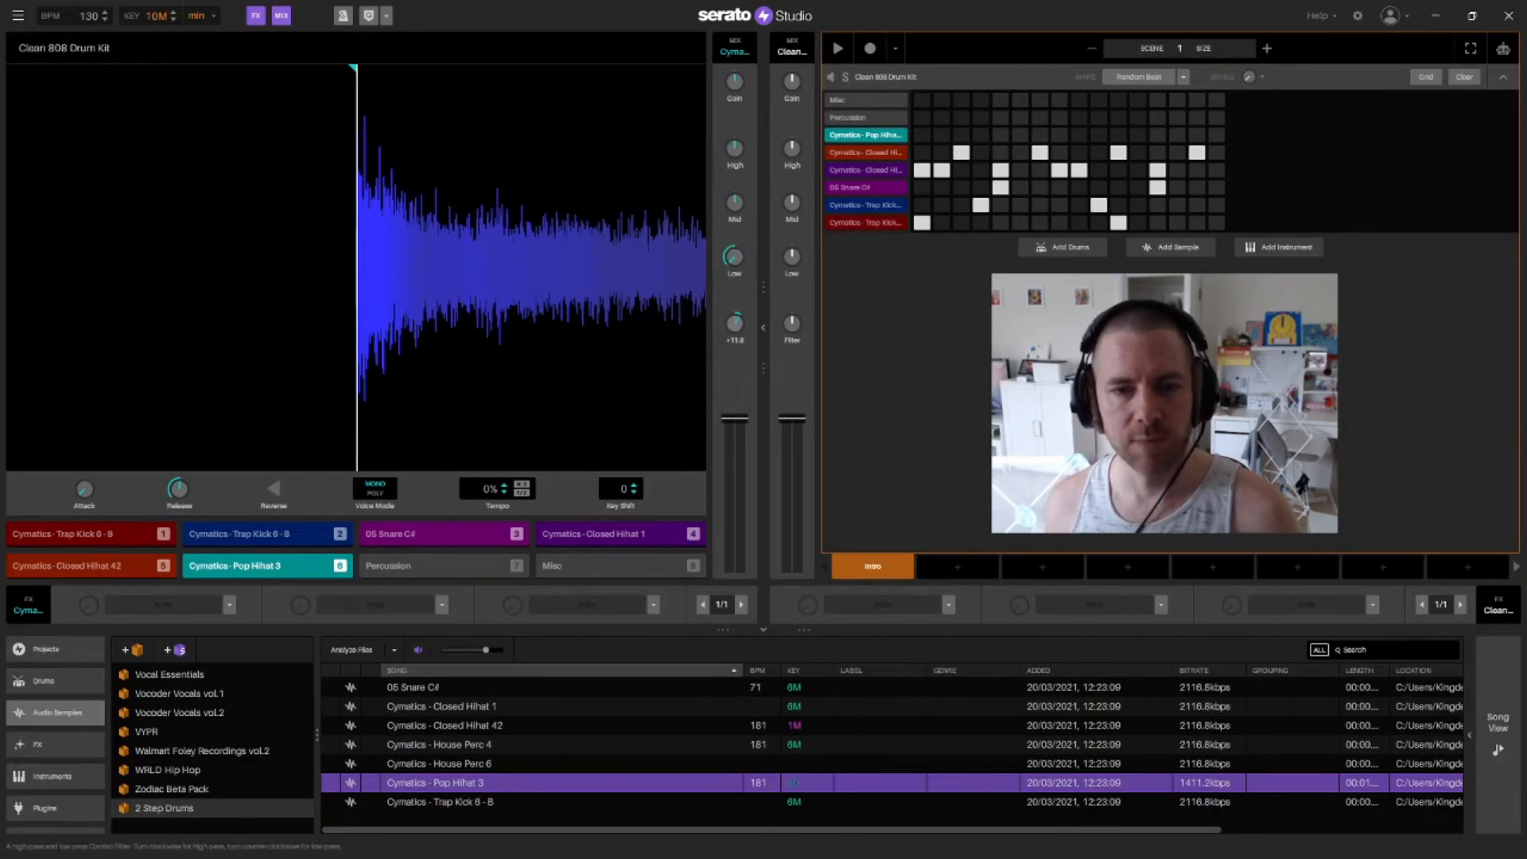
{"action": "left_click", "coordinate": [962, 137]}
{"action": "left_click", "coordinate": [962, 157]}
{"action": "left_click", "coordinate": [942, 170]}
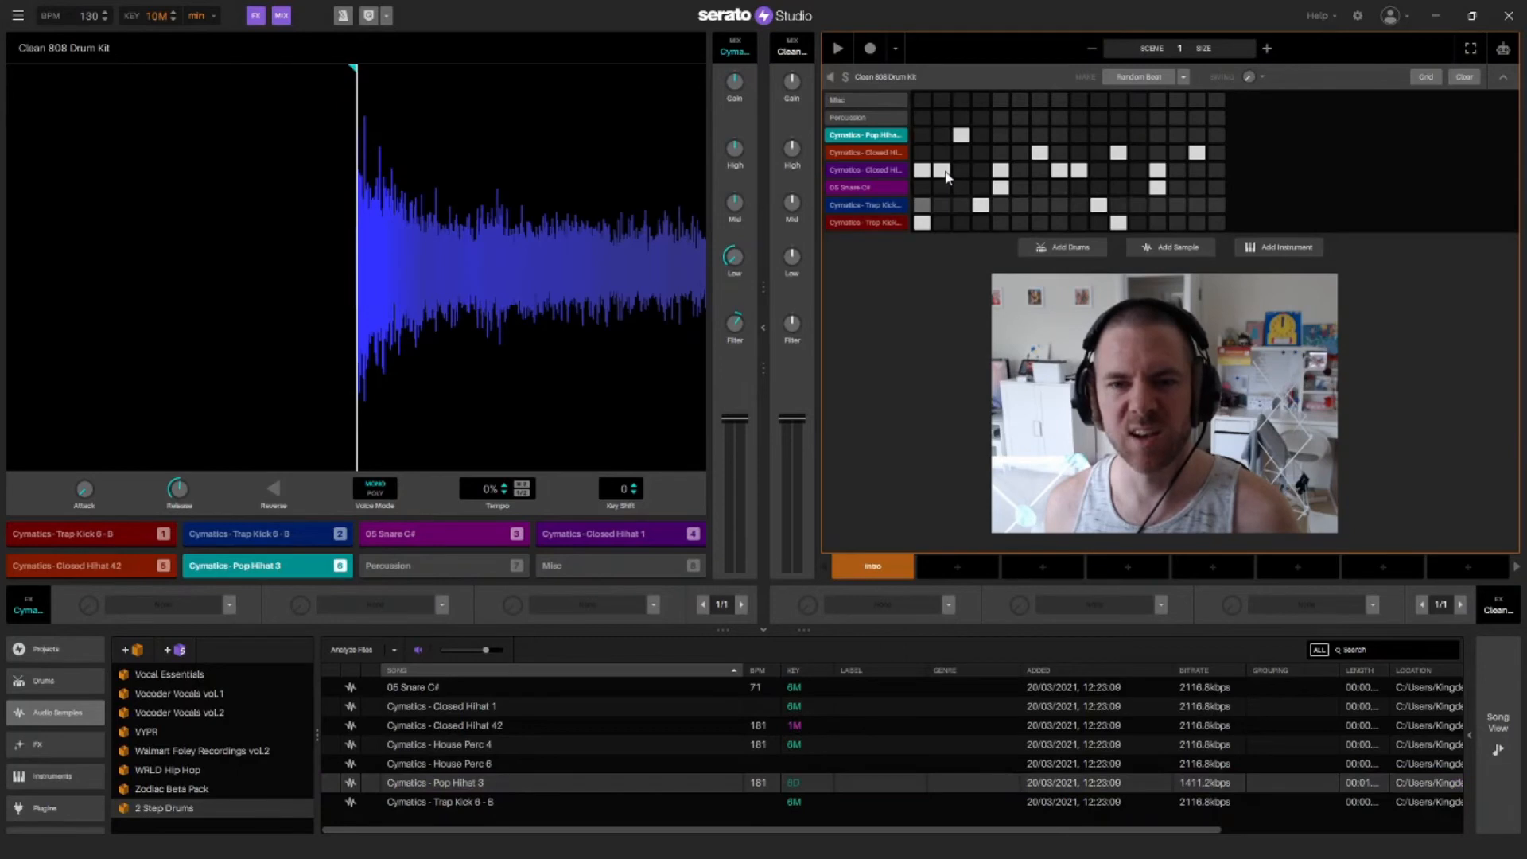
{"action": "key", "text": "space"}
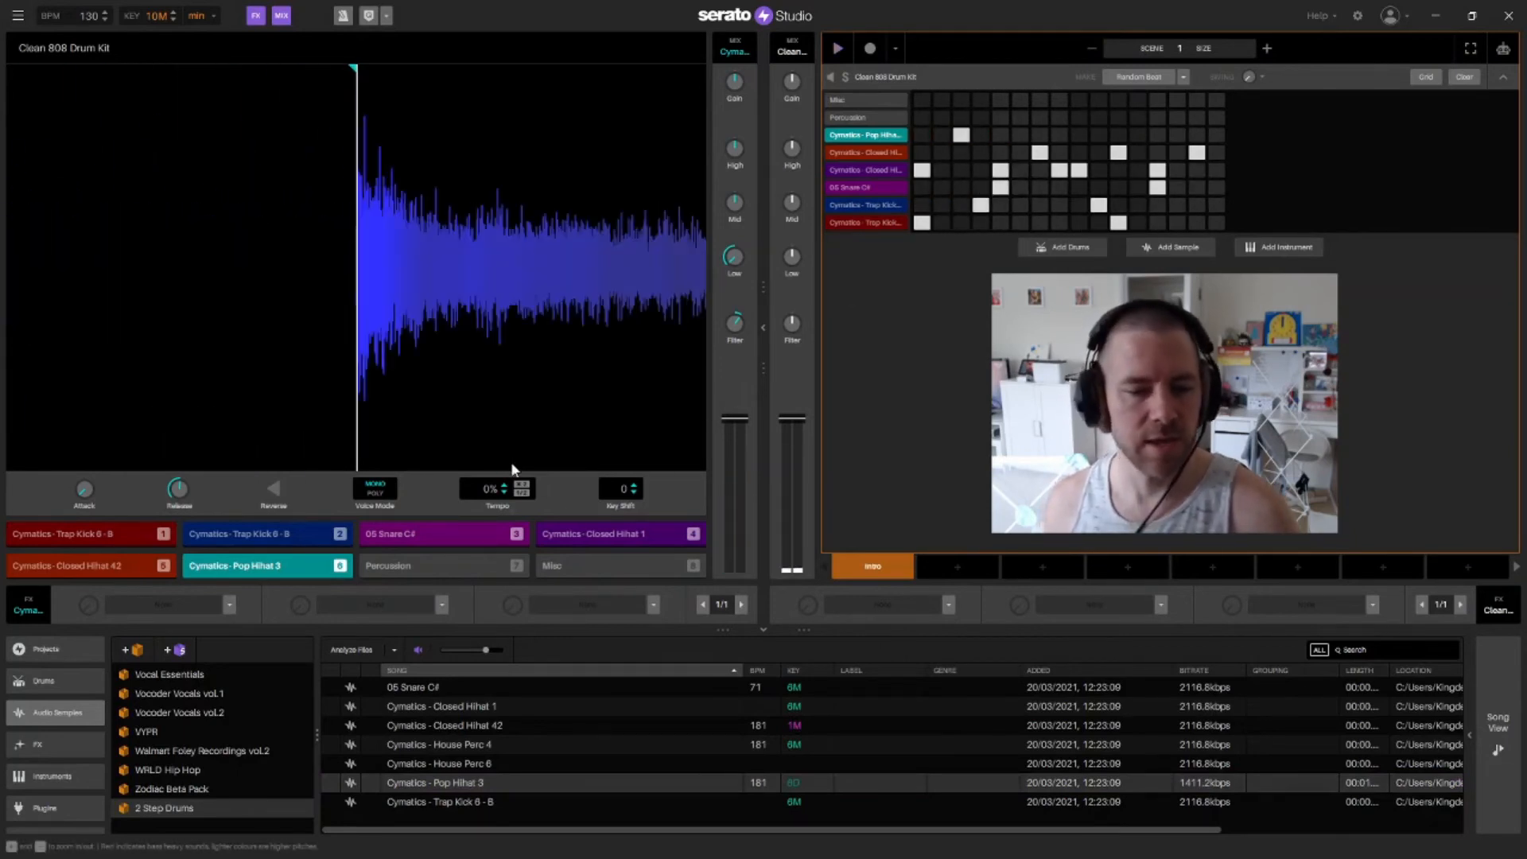
Load Cymatics - House Perc 4 onto pad 7 and House Perc 6 onto pad 8, and adjust the release of both
{"action": "left_click_drag", "start_coordinate": [467, 754], "coordinate": [447, 569]}
{"action": "left_click_drag", "start_coordinate": [451, 764], "coordinate": [589, 571]}
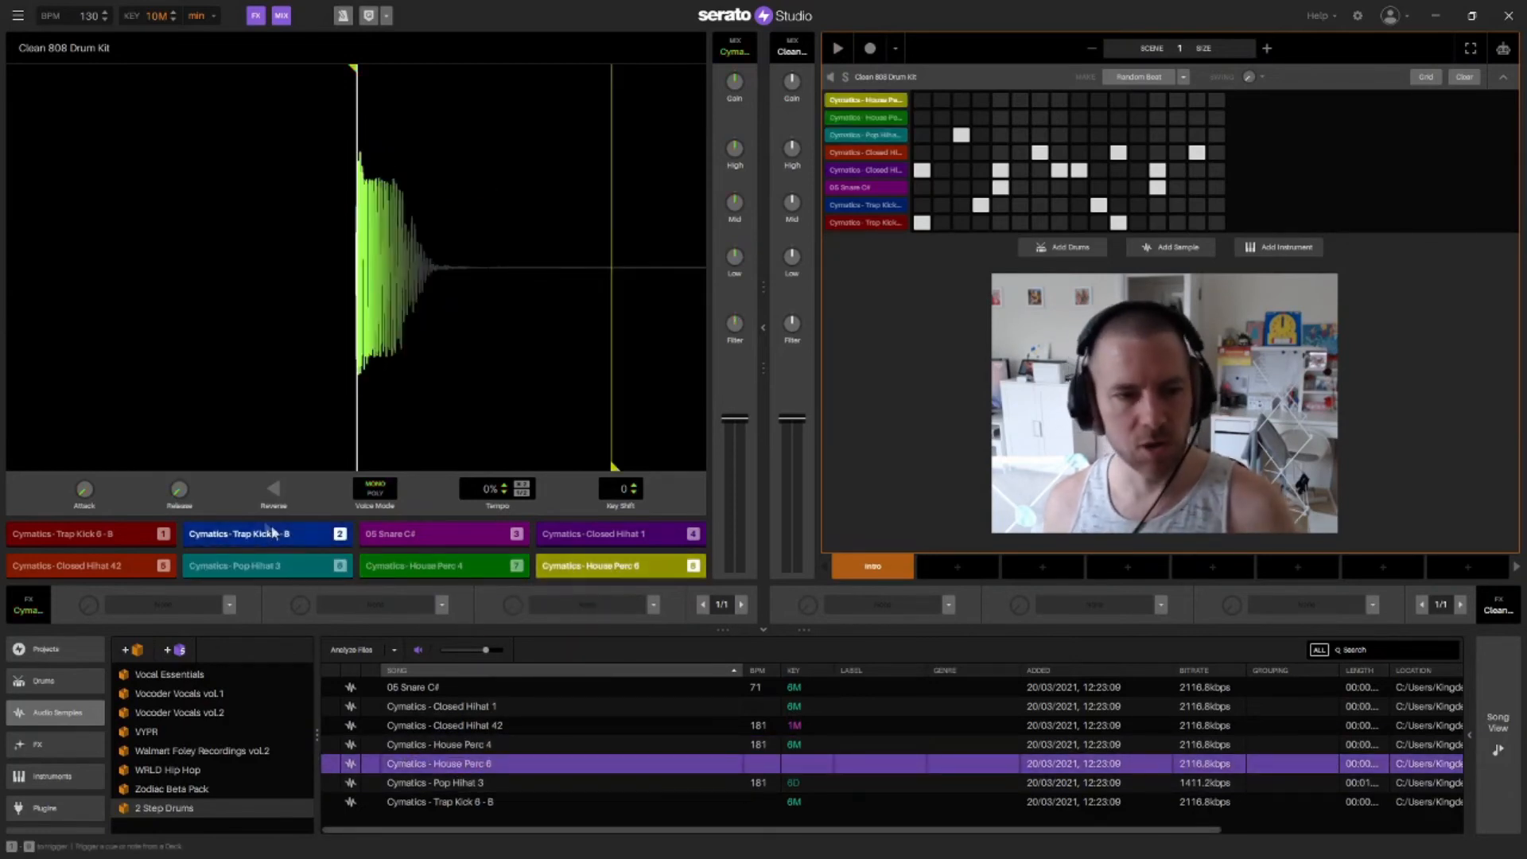
{"action": "left_click", "coordinate": [442, 575]}
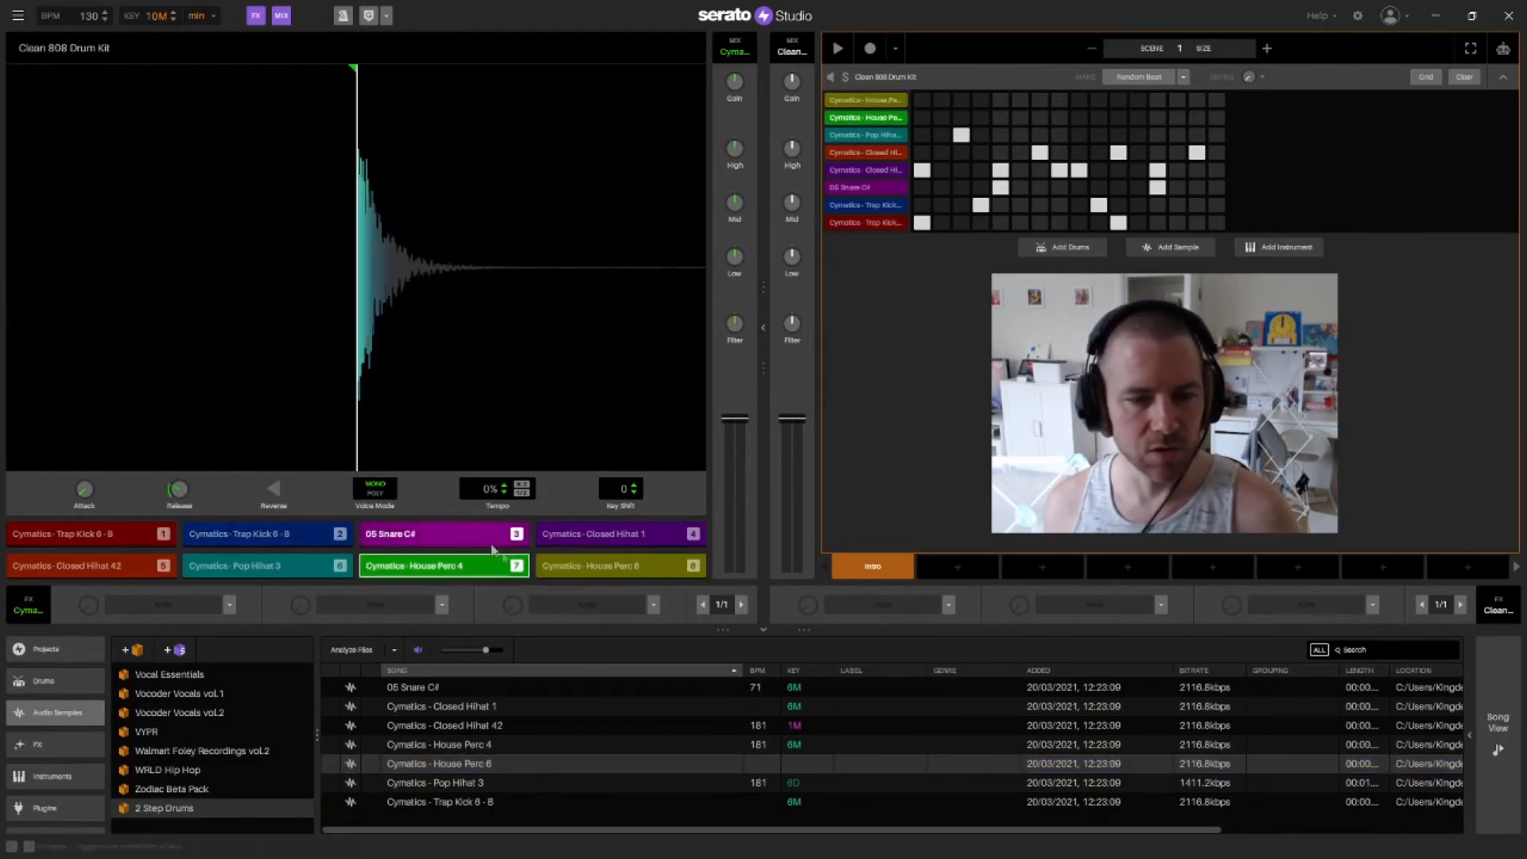
{"action": "left_click", "coordinate": [557, 567]}
{"action": "left_click_drag", "start_coordinate": [179, 492], "coordinate": [179, 473]}
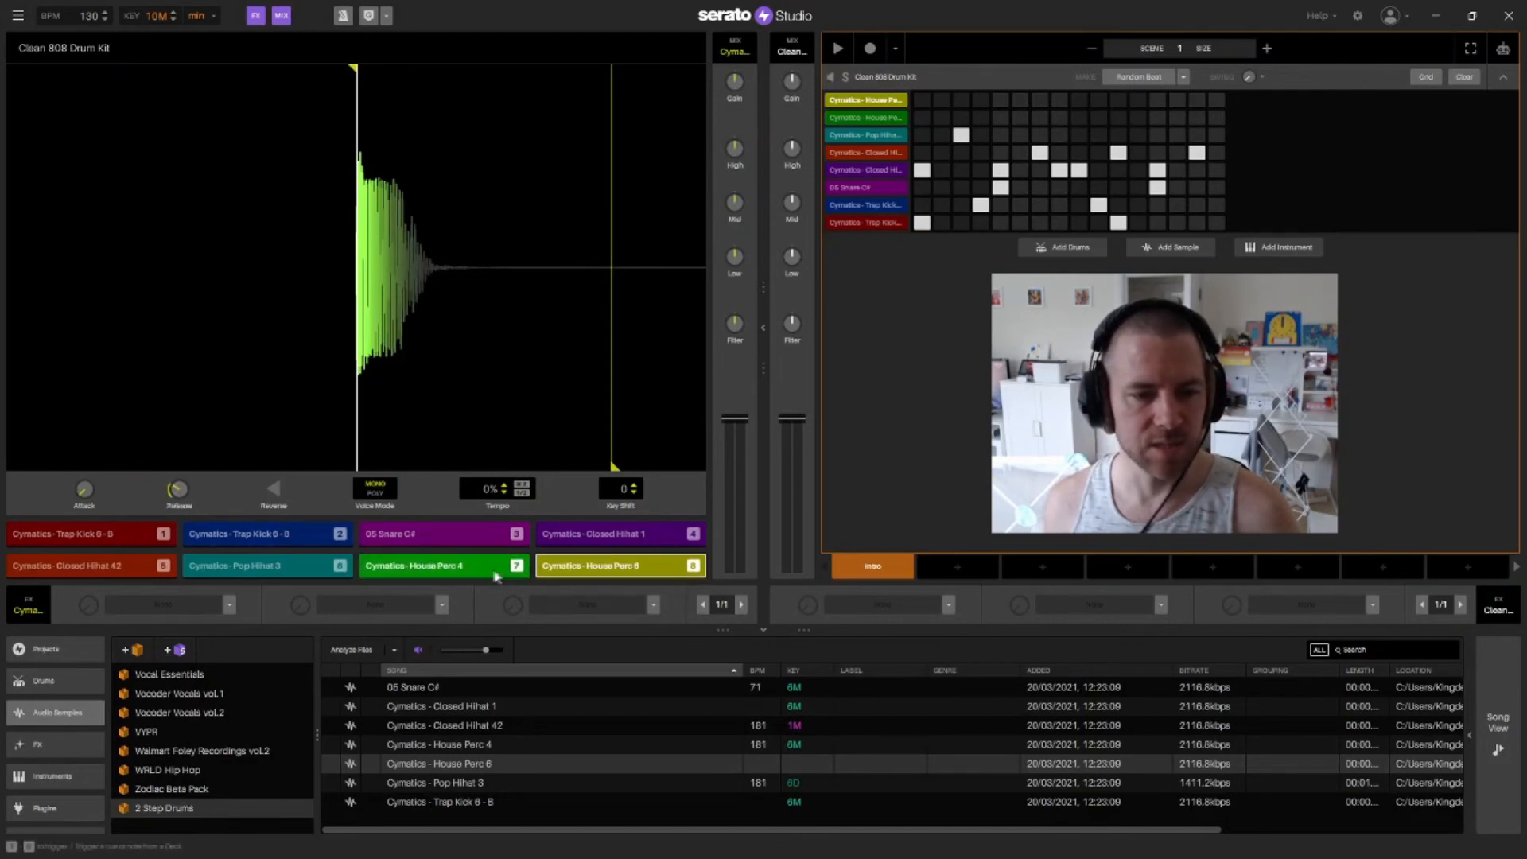
Audition both percussion pads and lower the volume of House Perc 6 and House Perc 4
{"action": "left_click", "coordinate": [447, 570]}
{"action": "left_click", "coordinate": [585, 573]}
{"action": "left_click_drag", "start_coordinate": [733, 419], "coordinate": [716, 493]}
{"action": "left_click", "coordinate": [446, 559]}
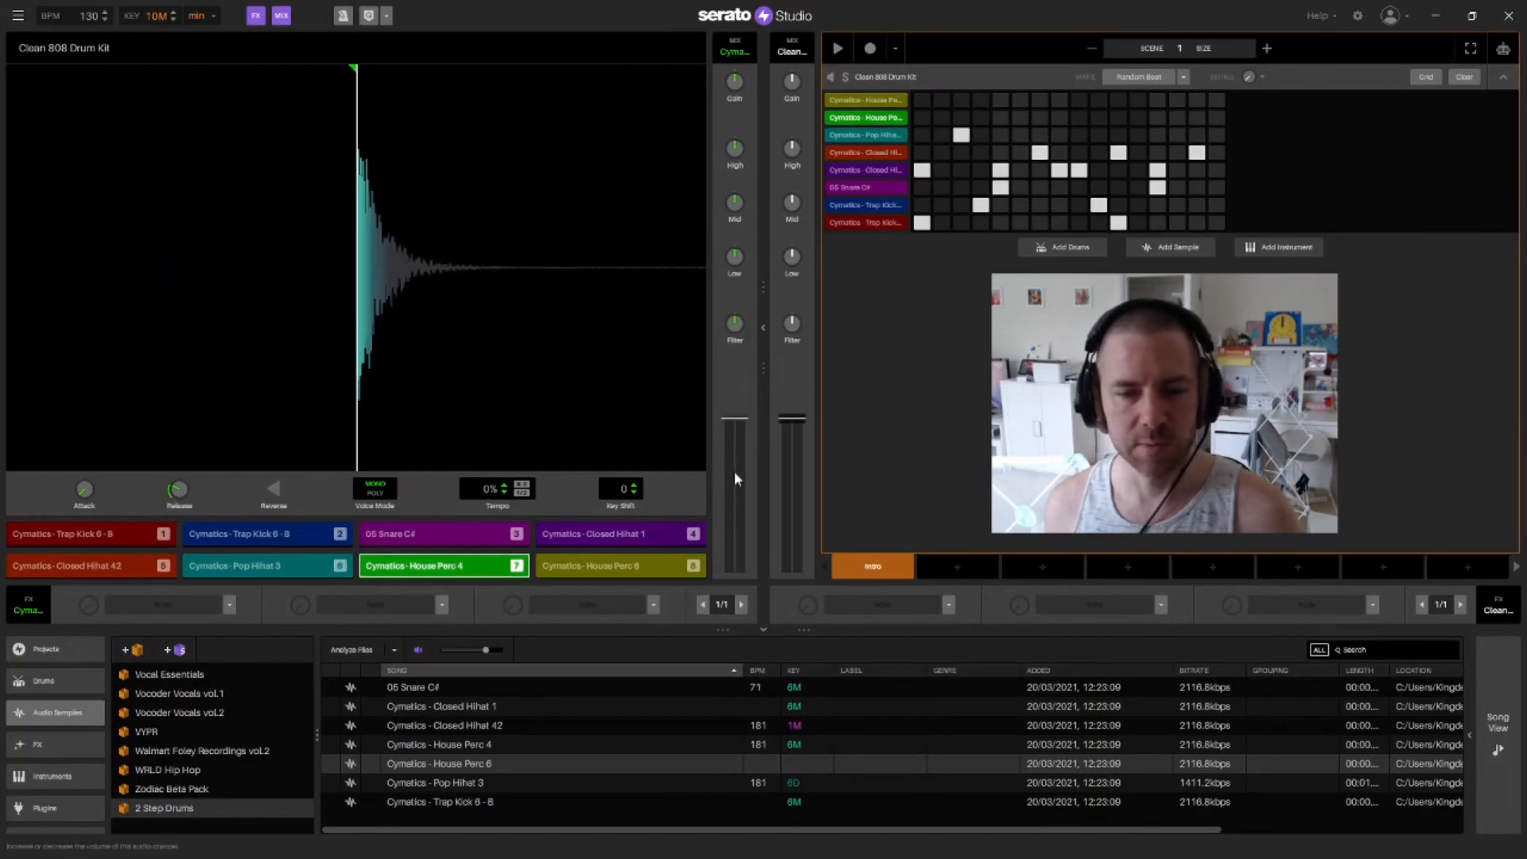
{"action": "left_click_drag", "start_coordinate": [734, 419], "coordinate": [734, 478]}
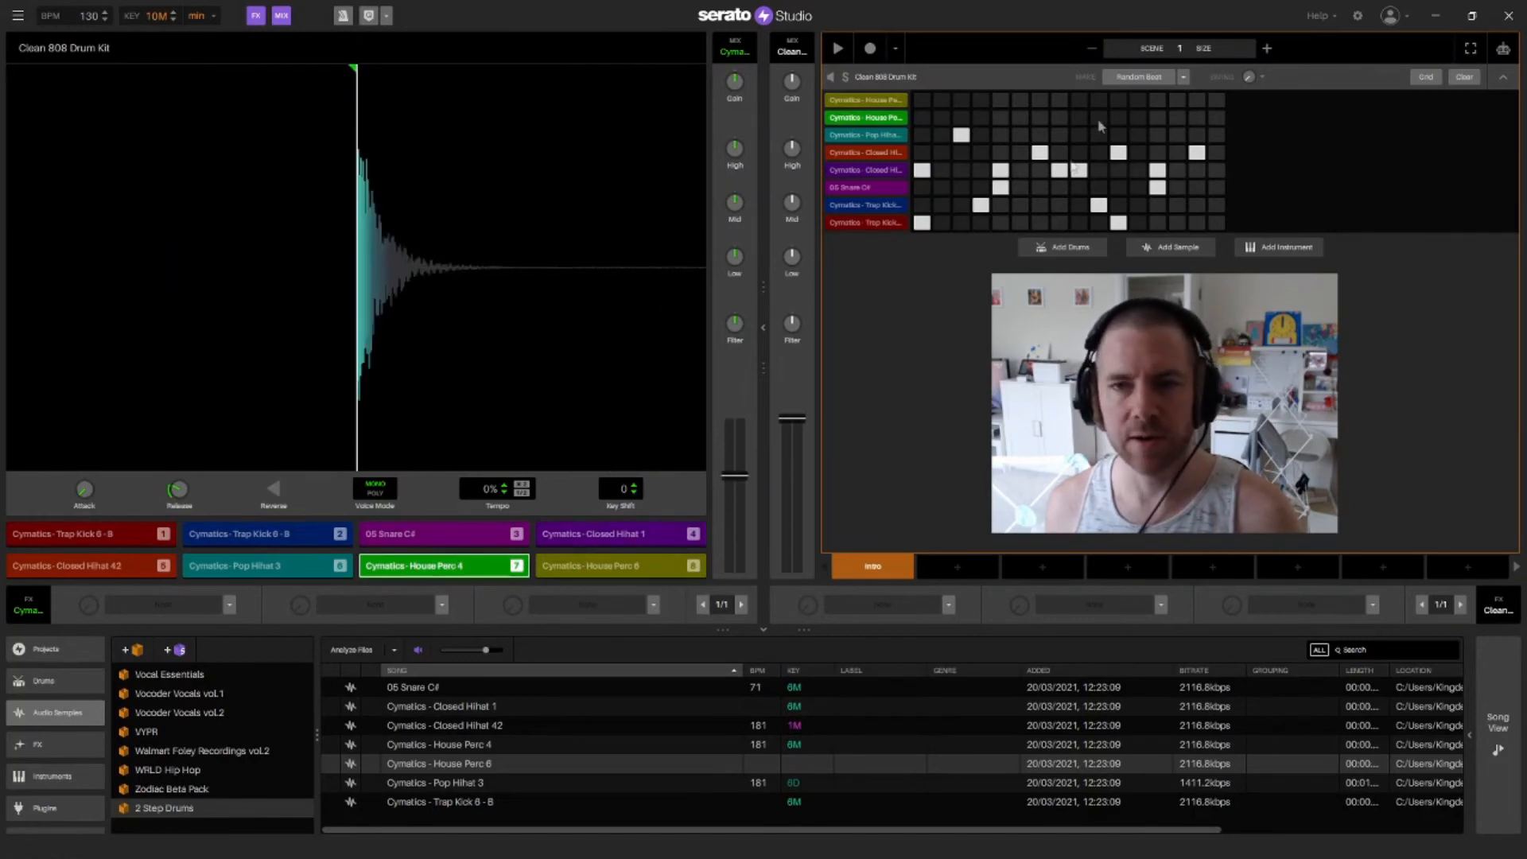
Place House Perc 4 on step 7 and House Perc 6 on step 8, and play back the beat
{"action": "left_click", "coordinate": [1040, 120]}
{"action": "left_click", "coordinate": [1059, 101]}
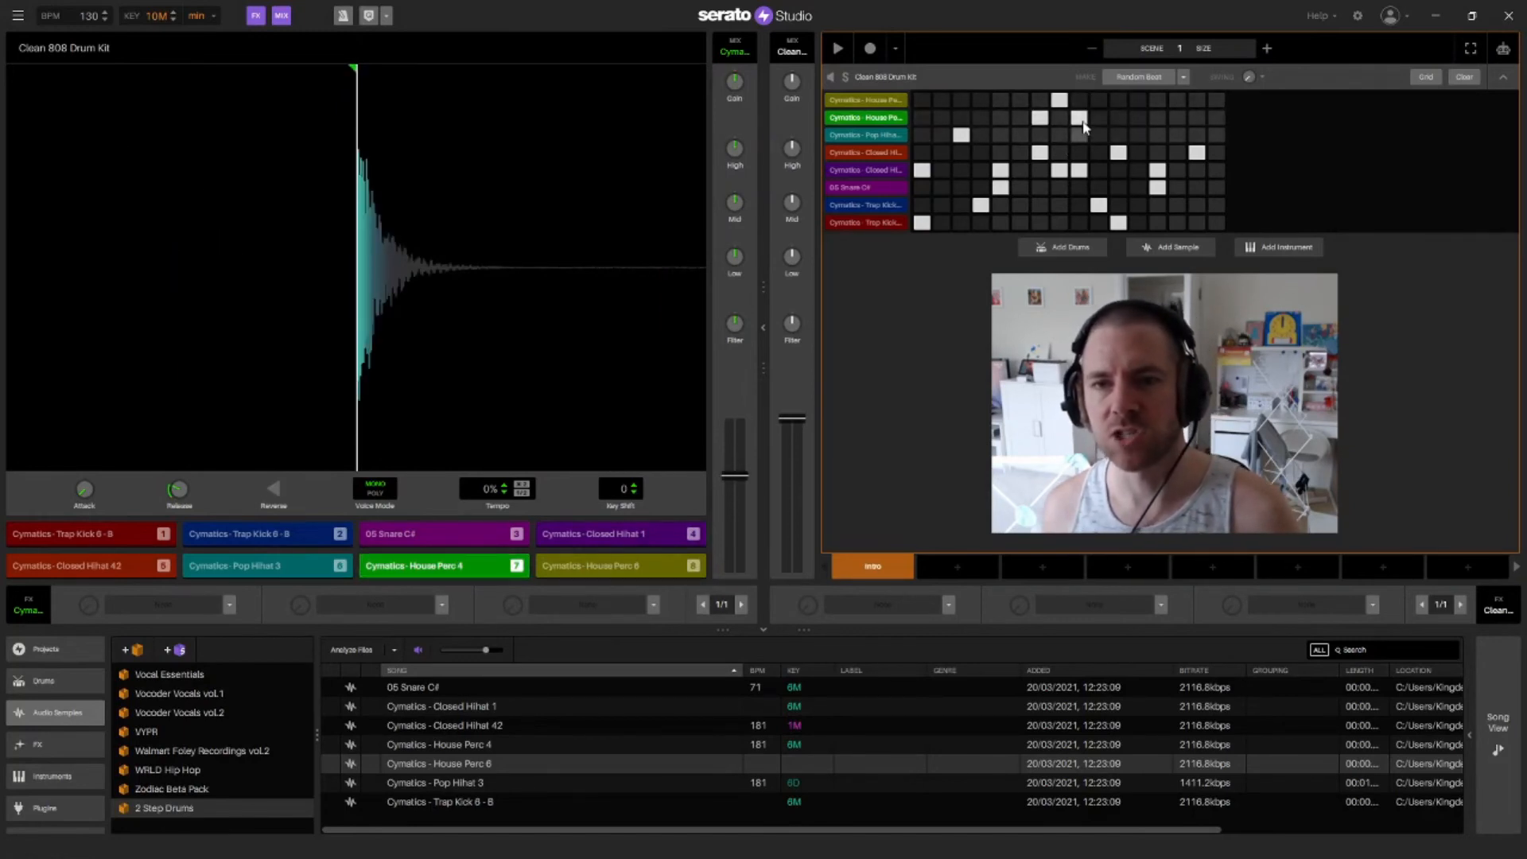
{"action": "key", "text": "space"}
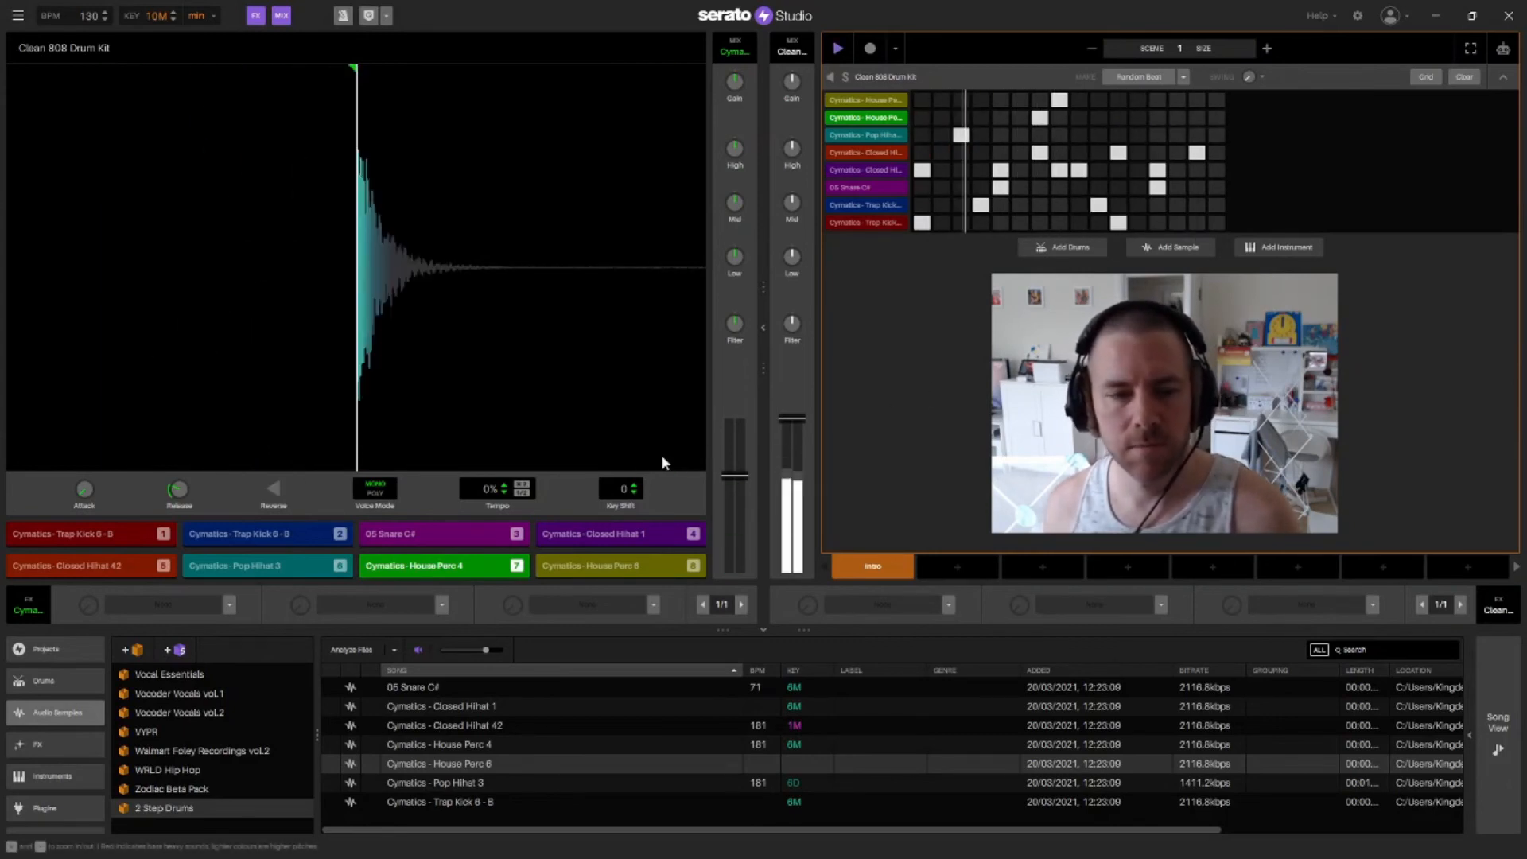
{"action": "key", "text": "space"}
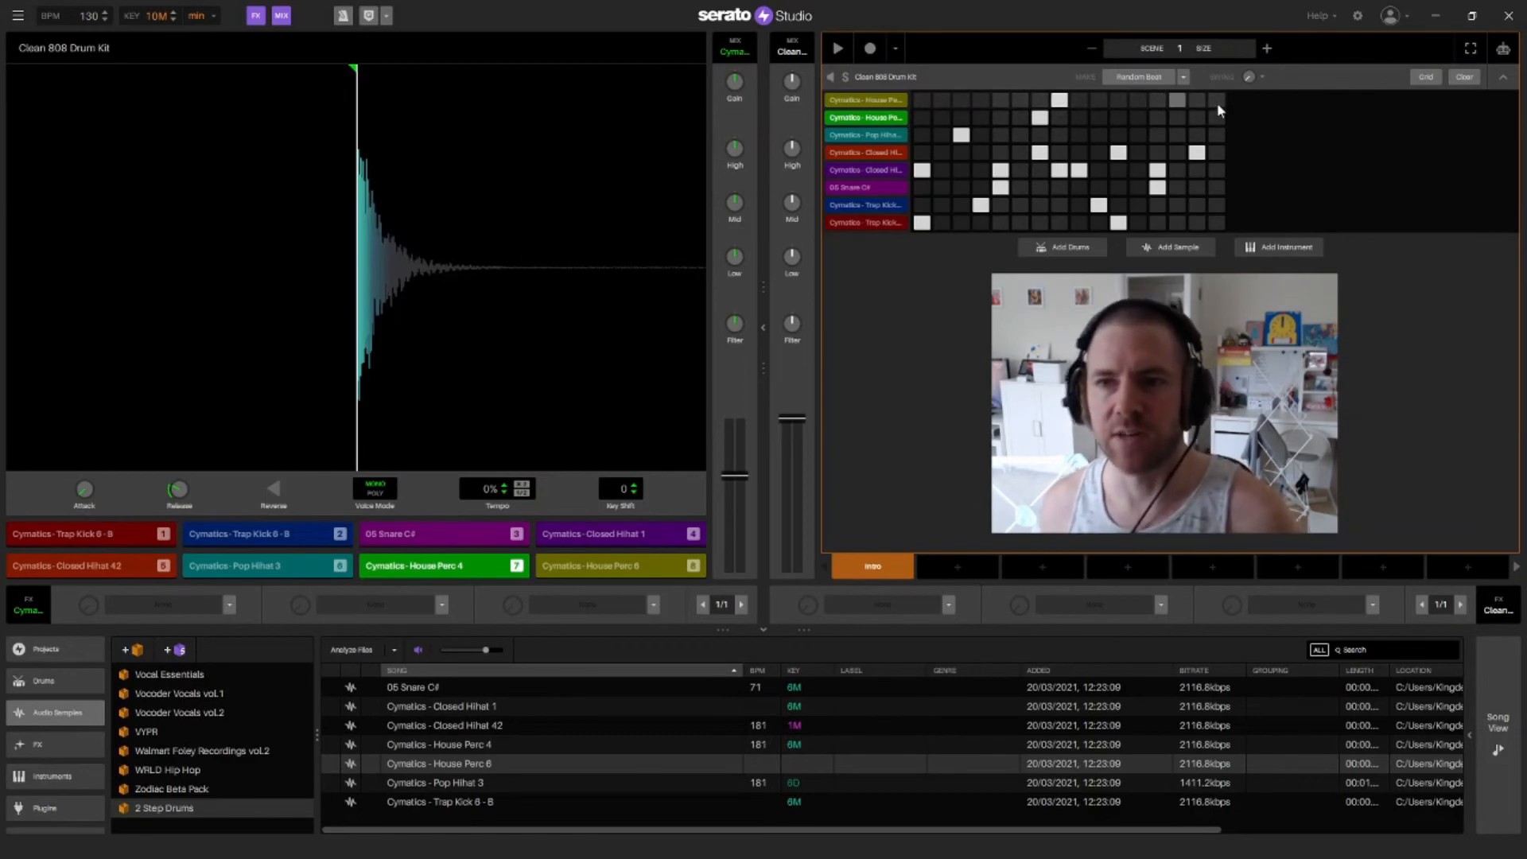
Add swing to the drum pattern and play back the beat
{"action": "mouse_move", "coordinate": [1250, 80]}
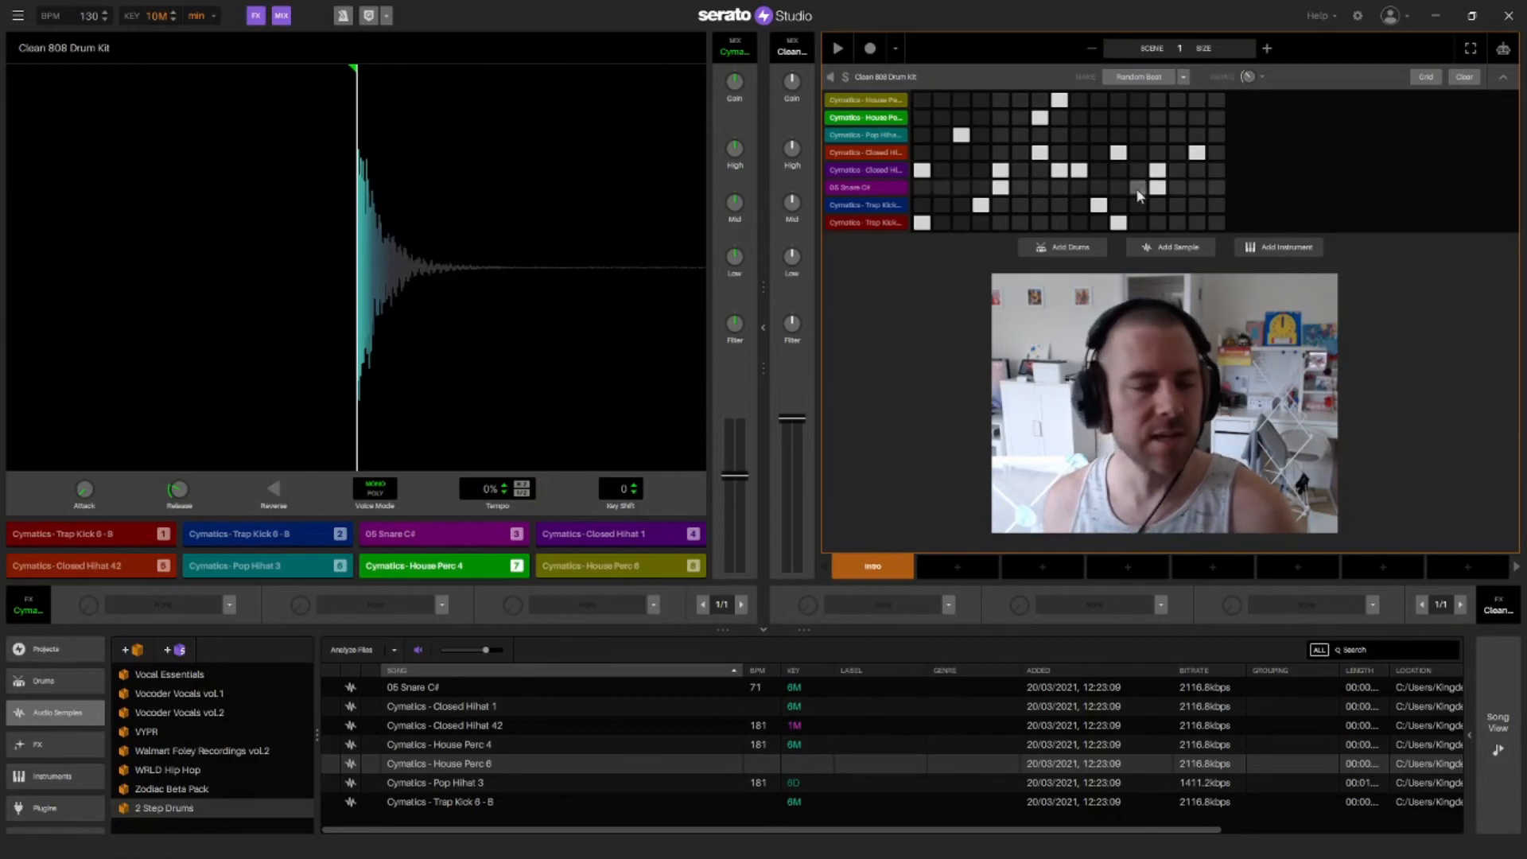
{"action": "key", "text": "space"}
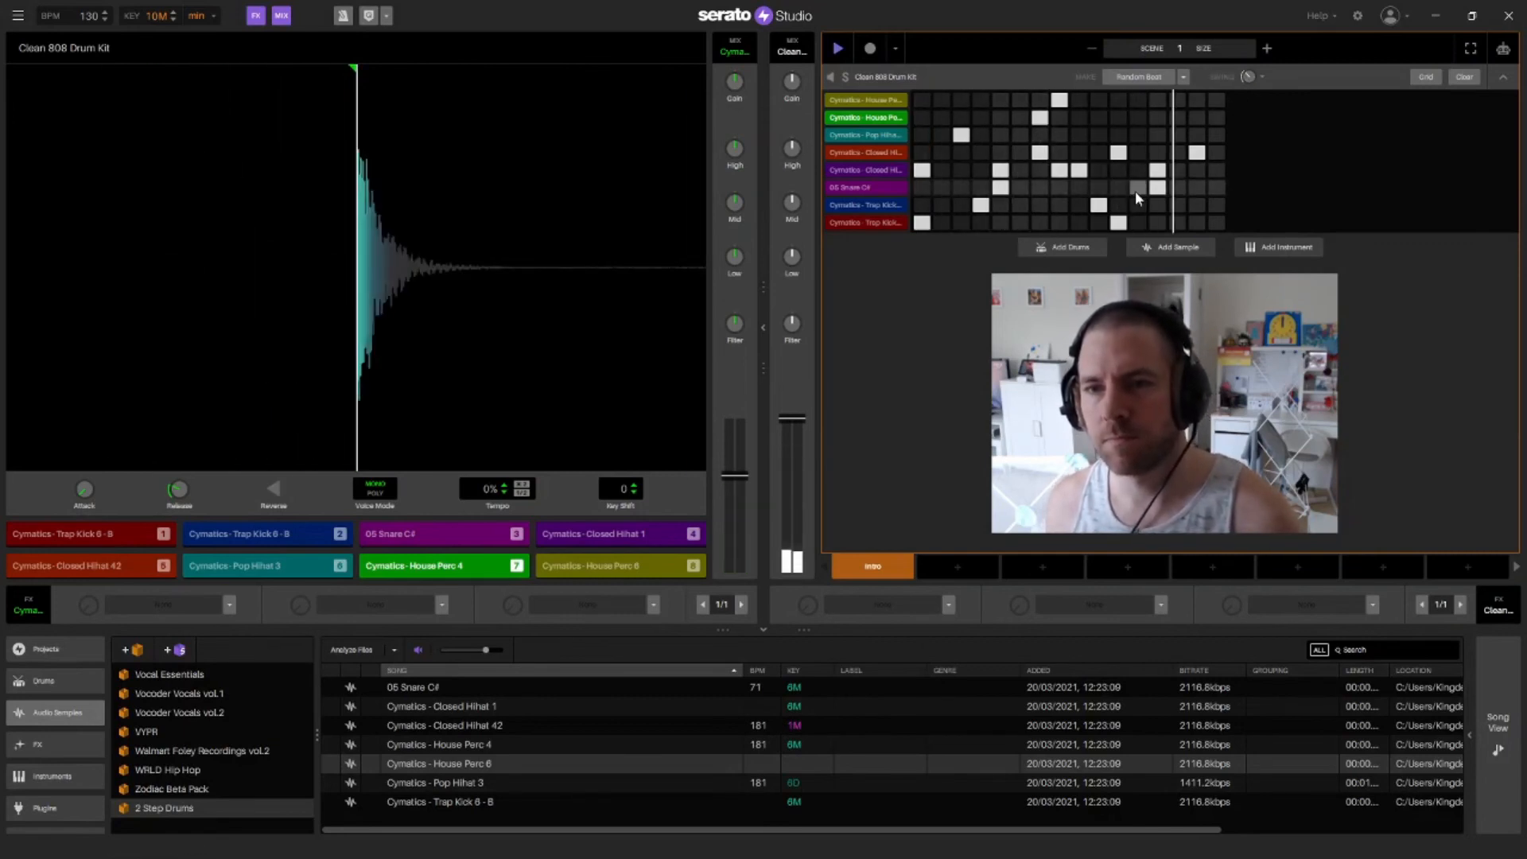
{"action": "key", "text": "space"}
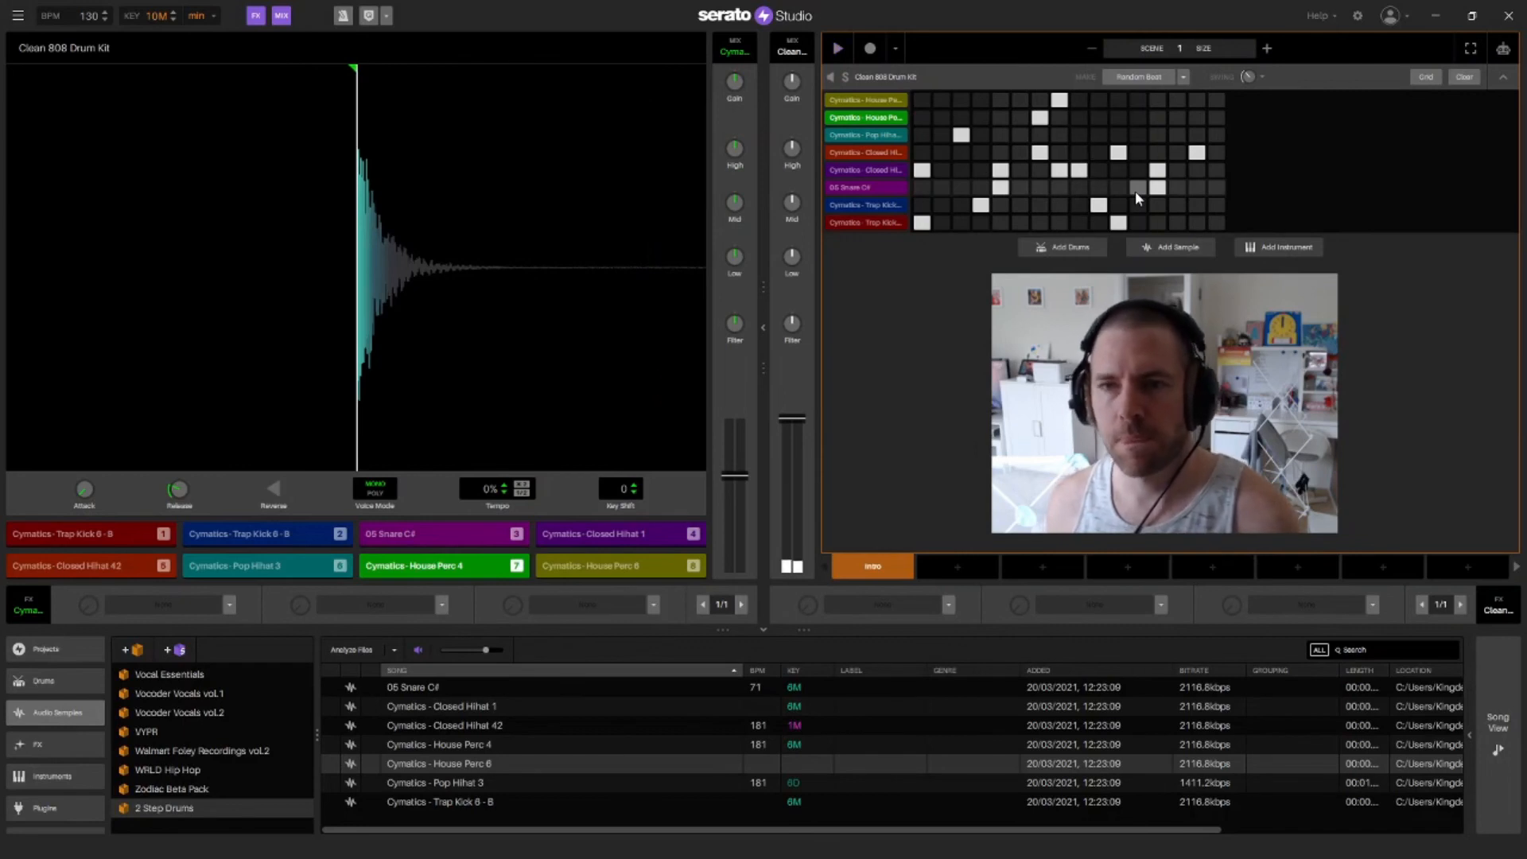
Extend the scene to two bars, add House Perc 4 on step 10 and House Perc 6 on step 11 of bar 2, and play it
{"action": "left_click", "coordinate": [1272, 46]}
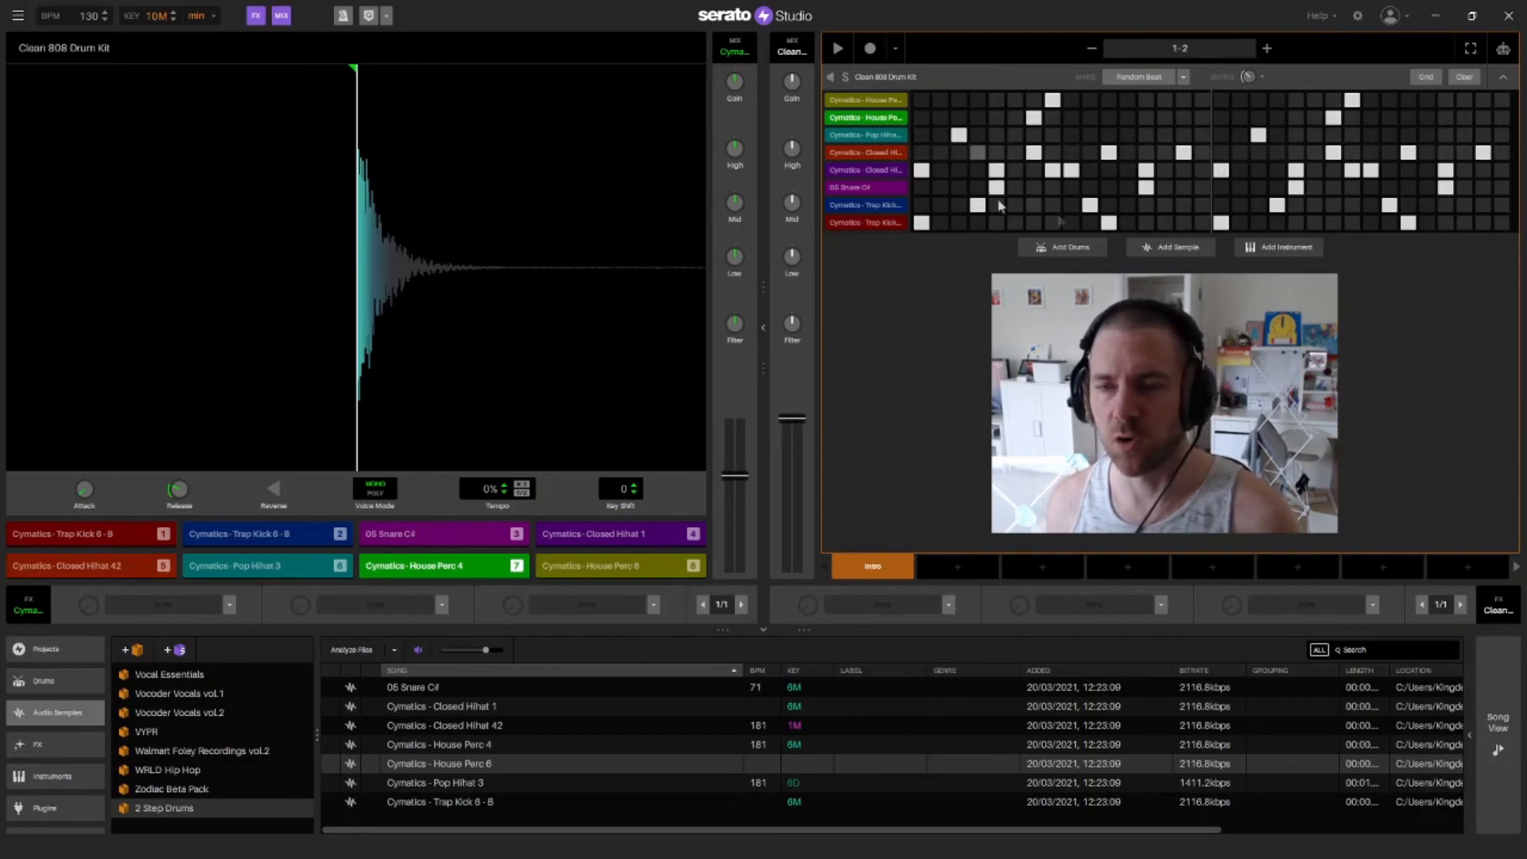
{"action": "left_click", "coordinate": [1389, 117]}
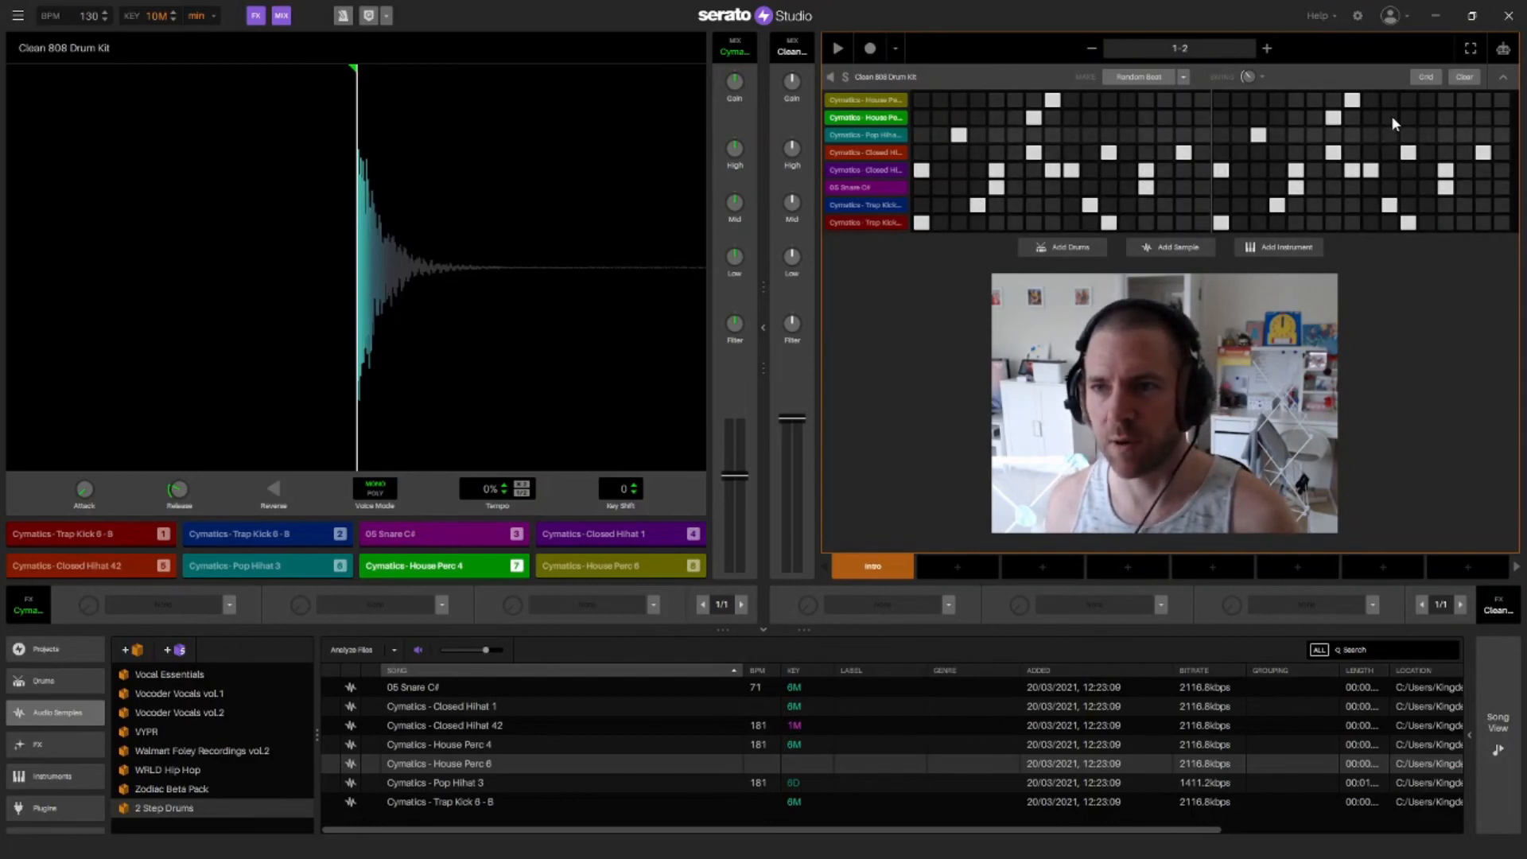
{"action": "left_click", "coordinate": [1408, 100]}
{"action": "key", "text": "space"}
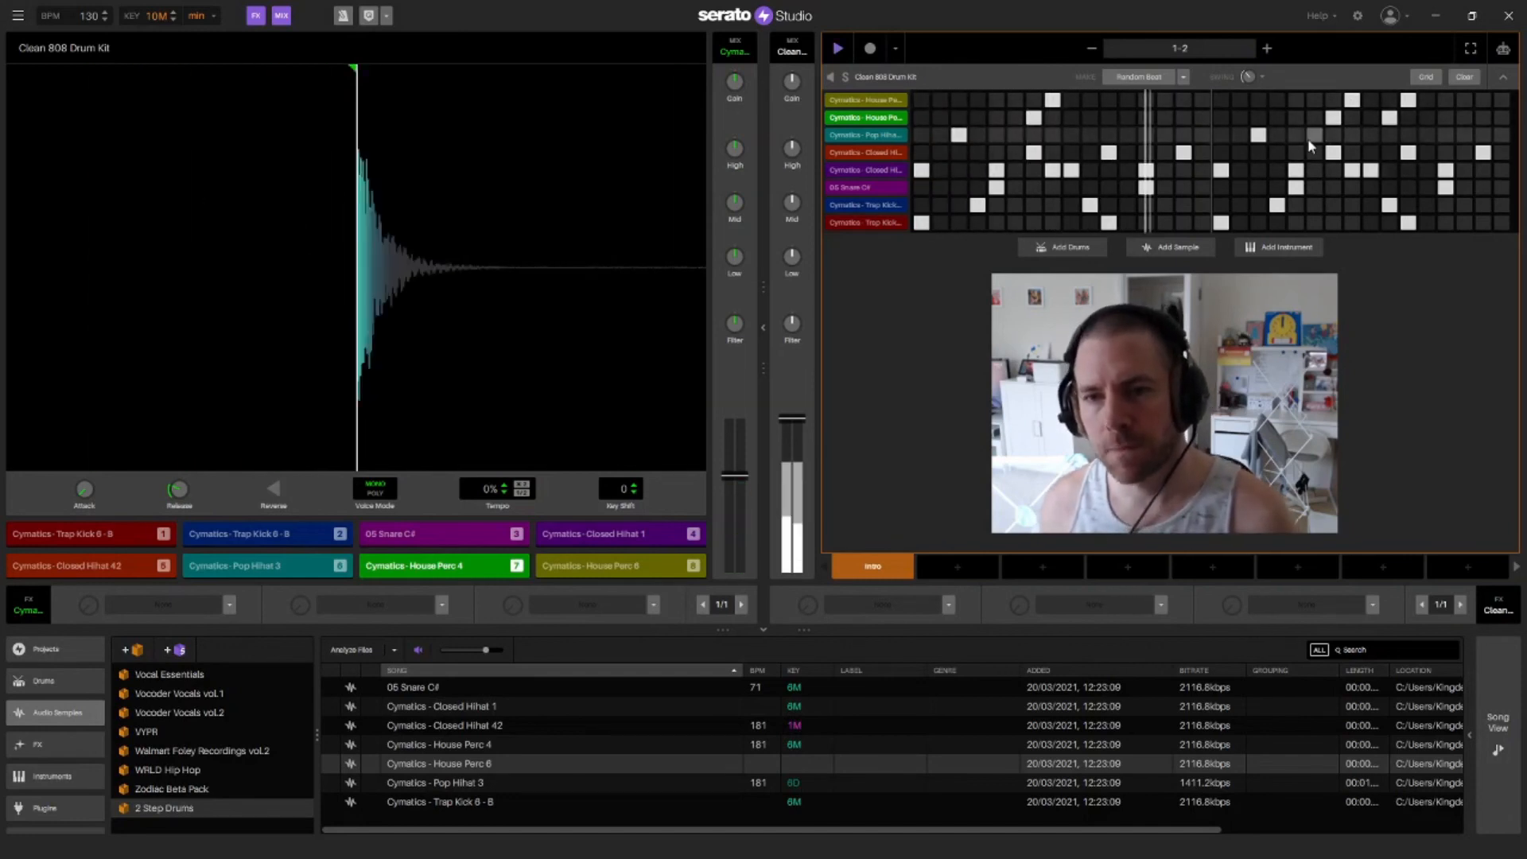
{"action": "key", "text": "space"}
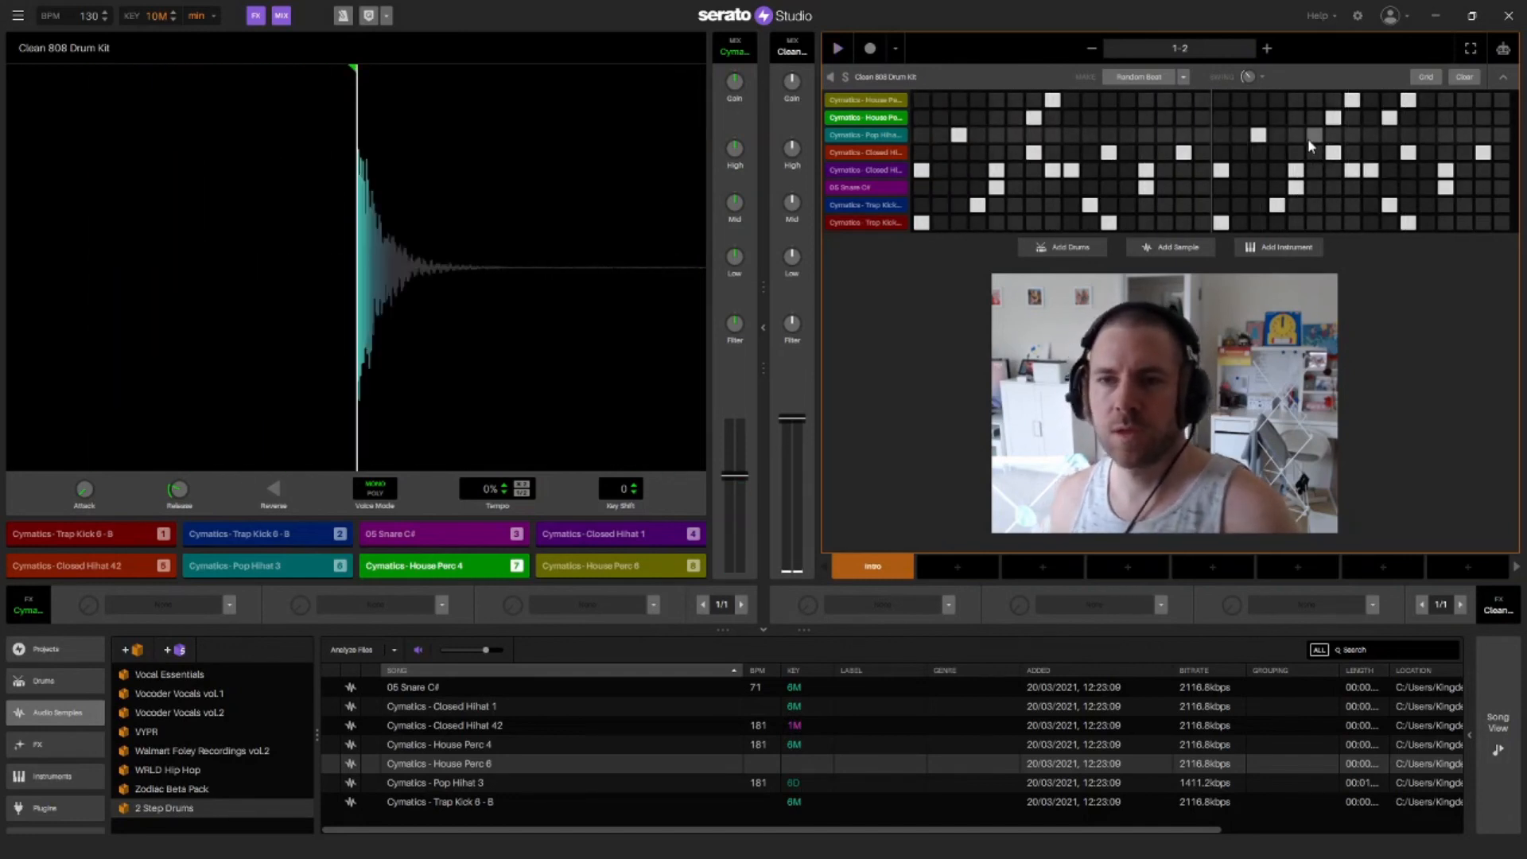
Extend the scene to four bars and vary bar 4 with a snare on step 16 and Pop Hihat 3 replacing Closed Hihat 42 on step 15
{"action": "left_click", "coordinate": [1268, 49]}
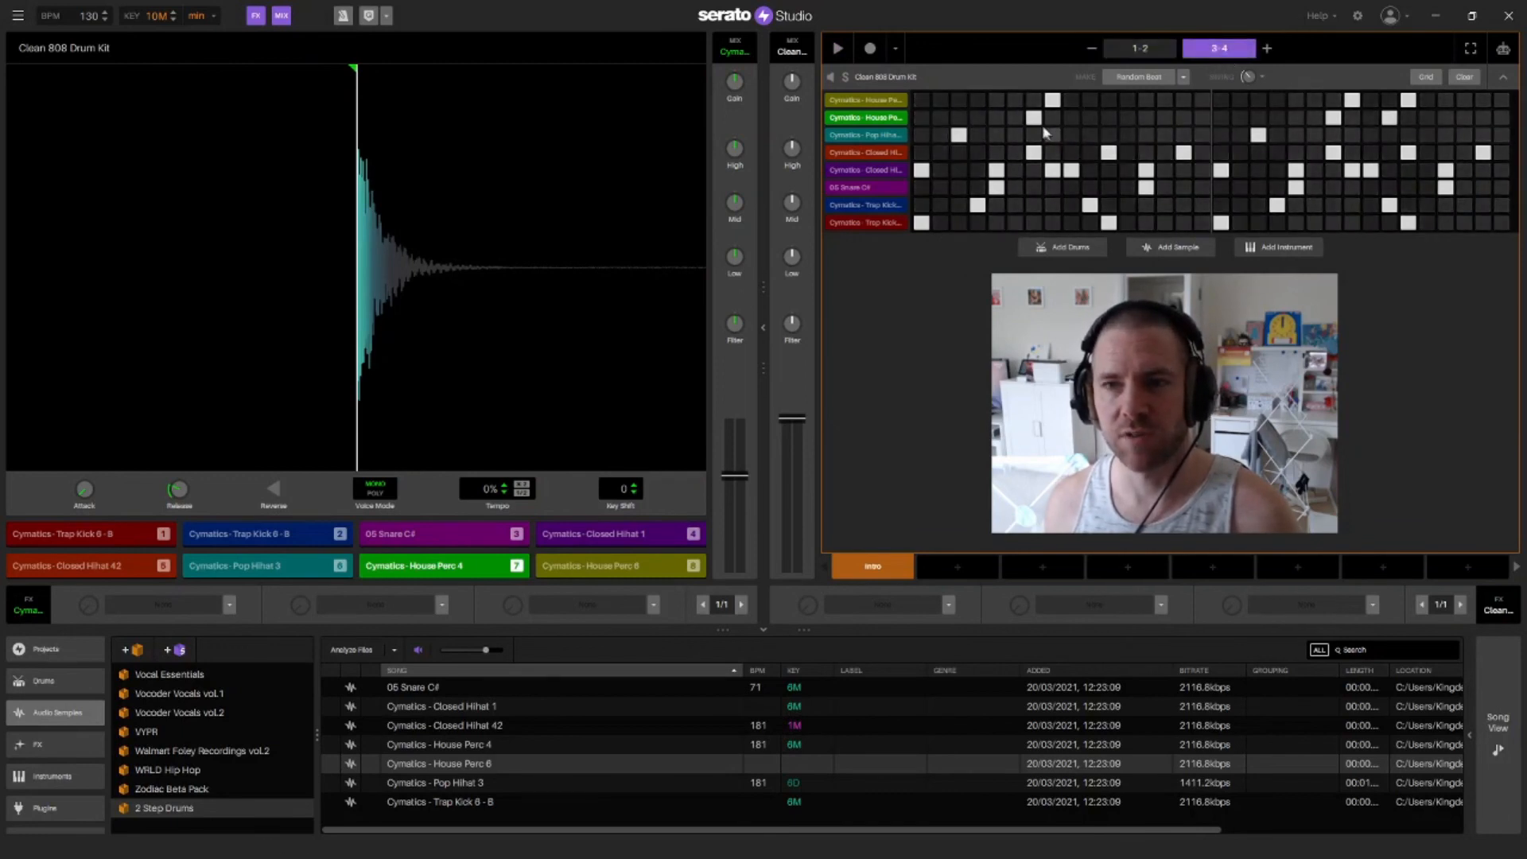
{"action": "left_click", "coordinate": [1502, 188]}
{"action": "left_click", "coordinate": [1483, 134]}
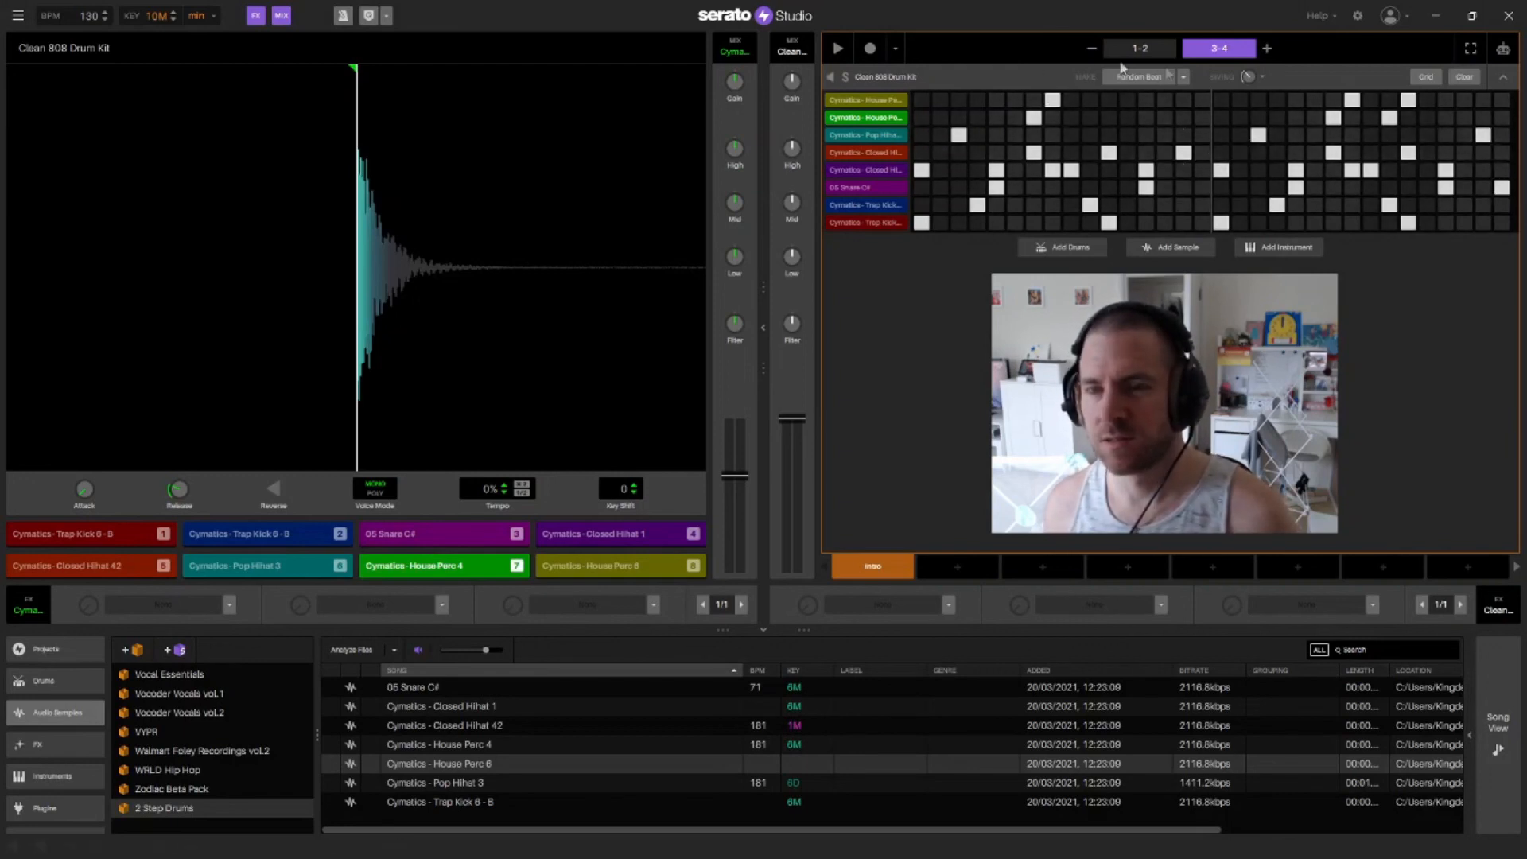
Return to bars 1-2 and play back the four-bar pattern
{"action": "left_click", "coordinate": [1142, 49]}
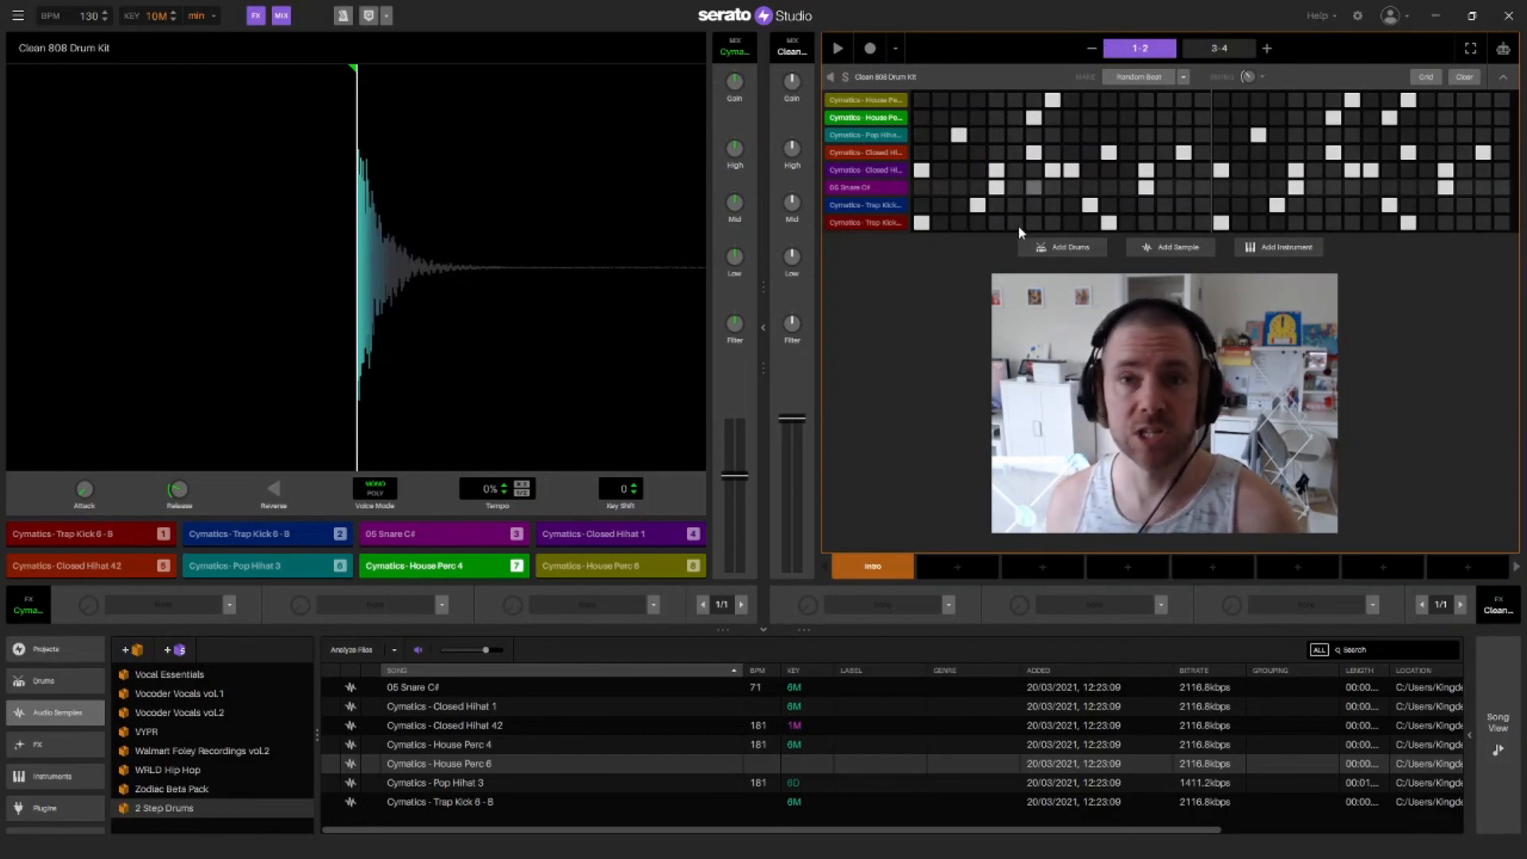
{"action": "key", "text": "space"}
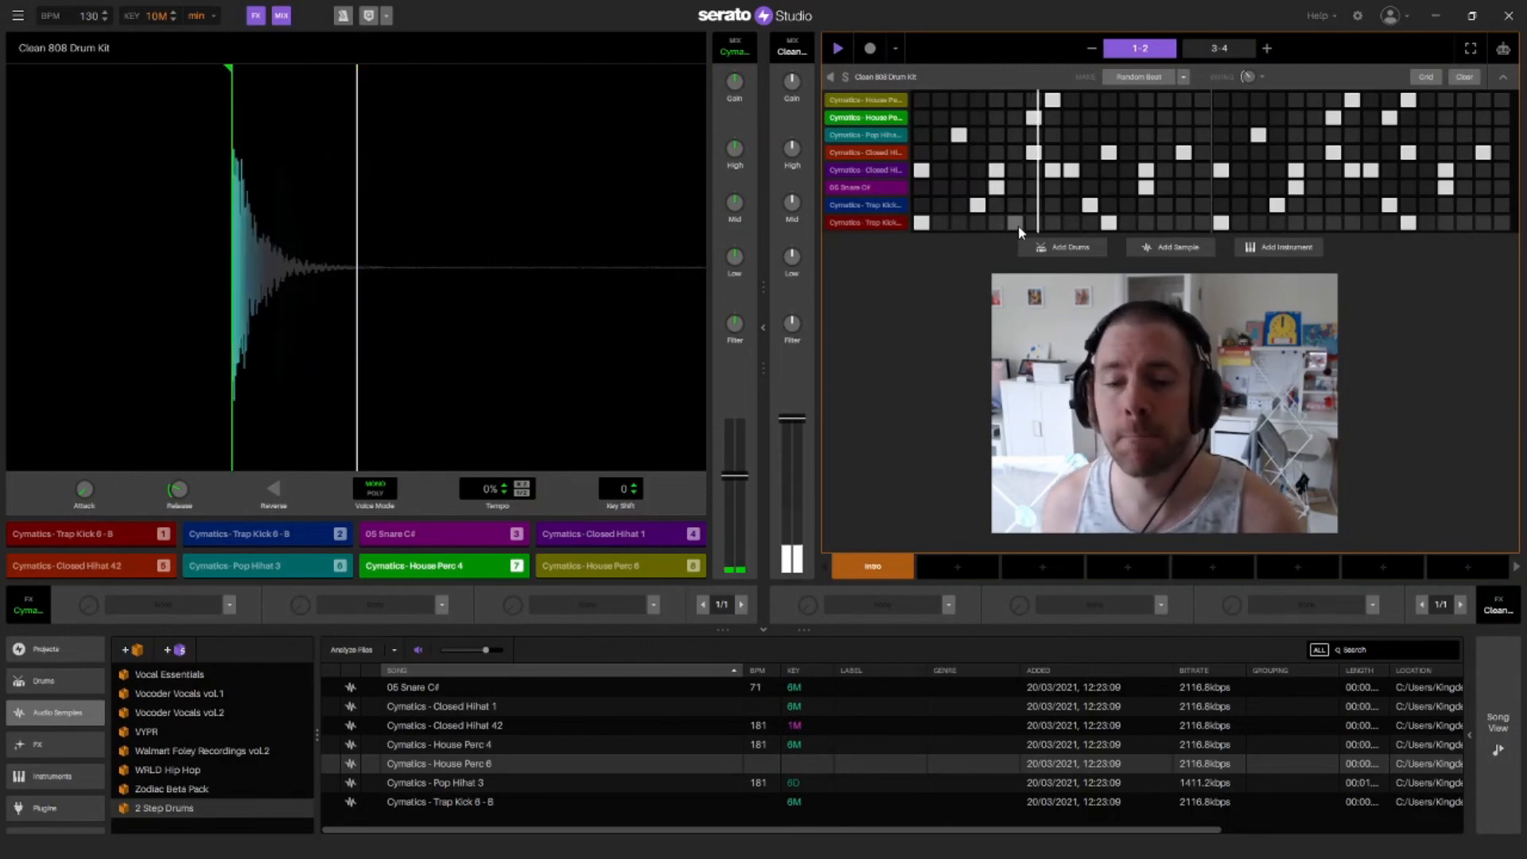